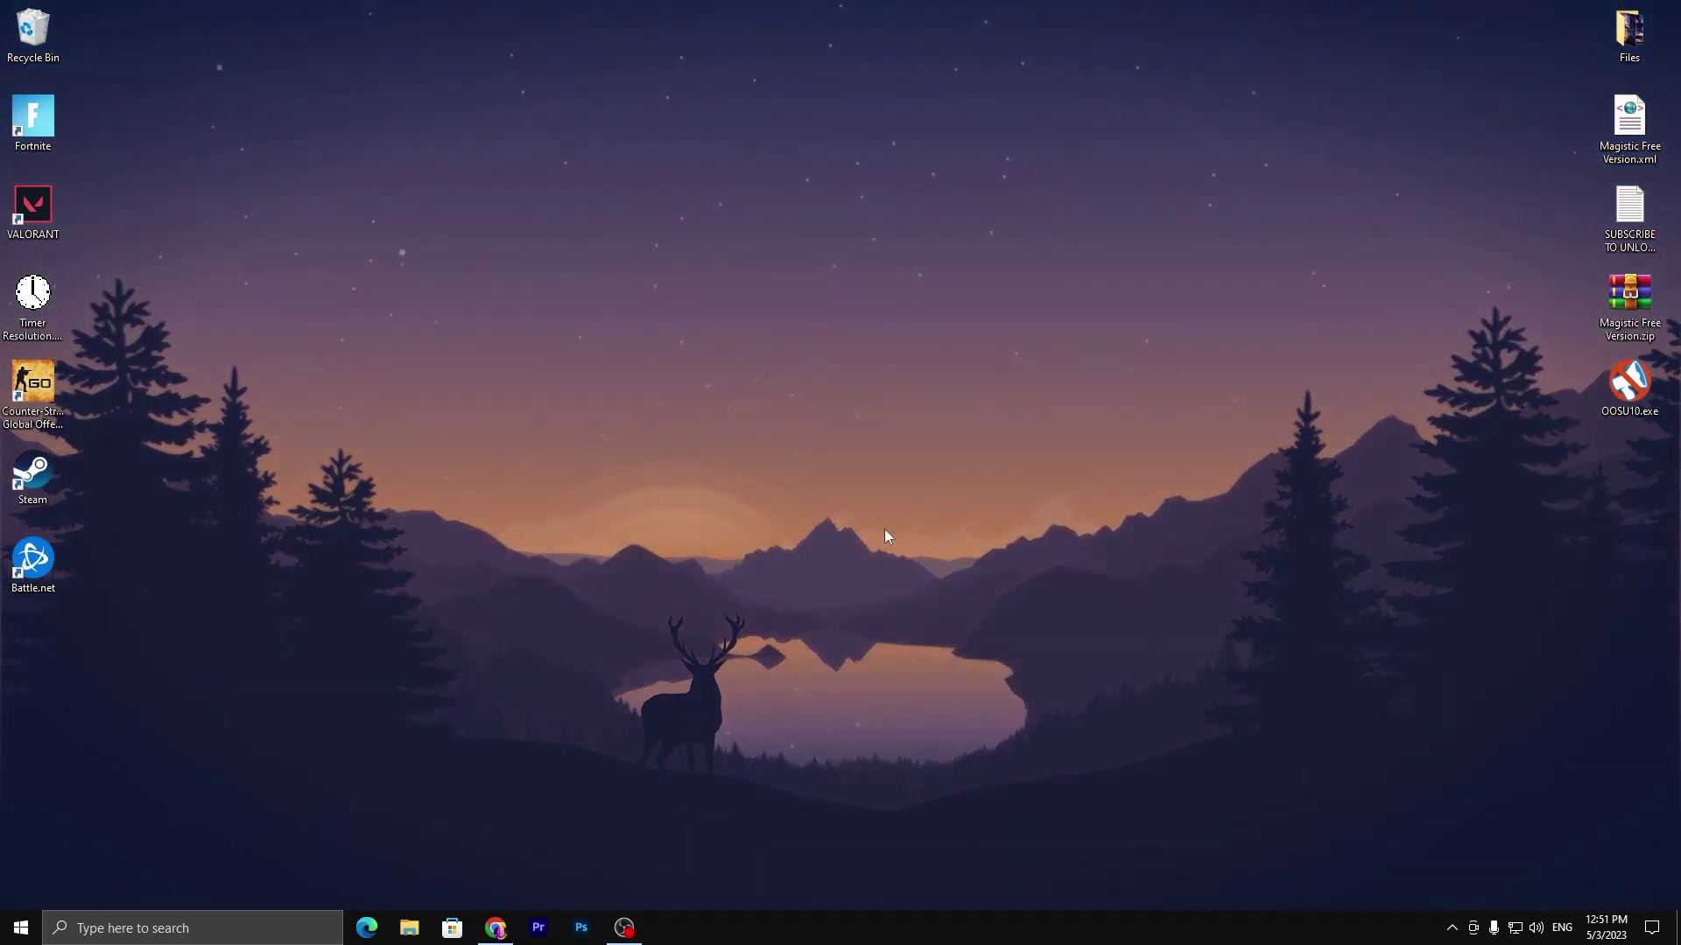
- Run DISM /Online /Cleanup-Image /CheckHealth in an elevated Command Prompt, finding no corruption
{"action": "left_click", "coordinate": [191, 929]}
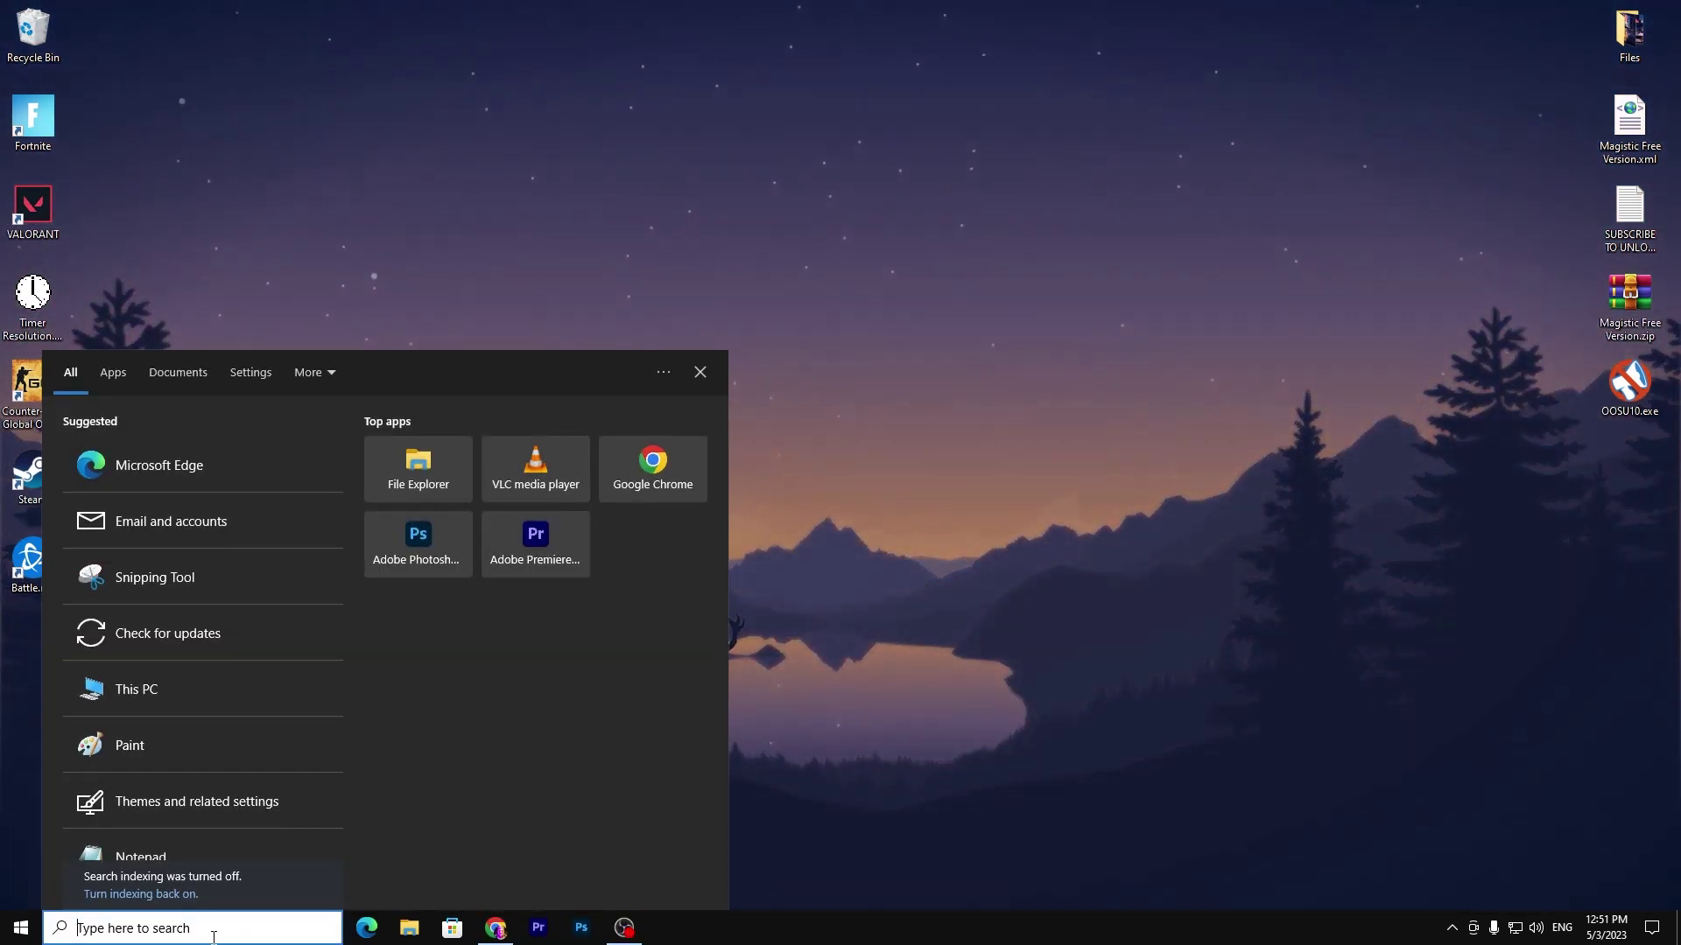
{"action": "type", "text": "CMD"}
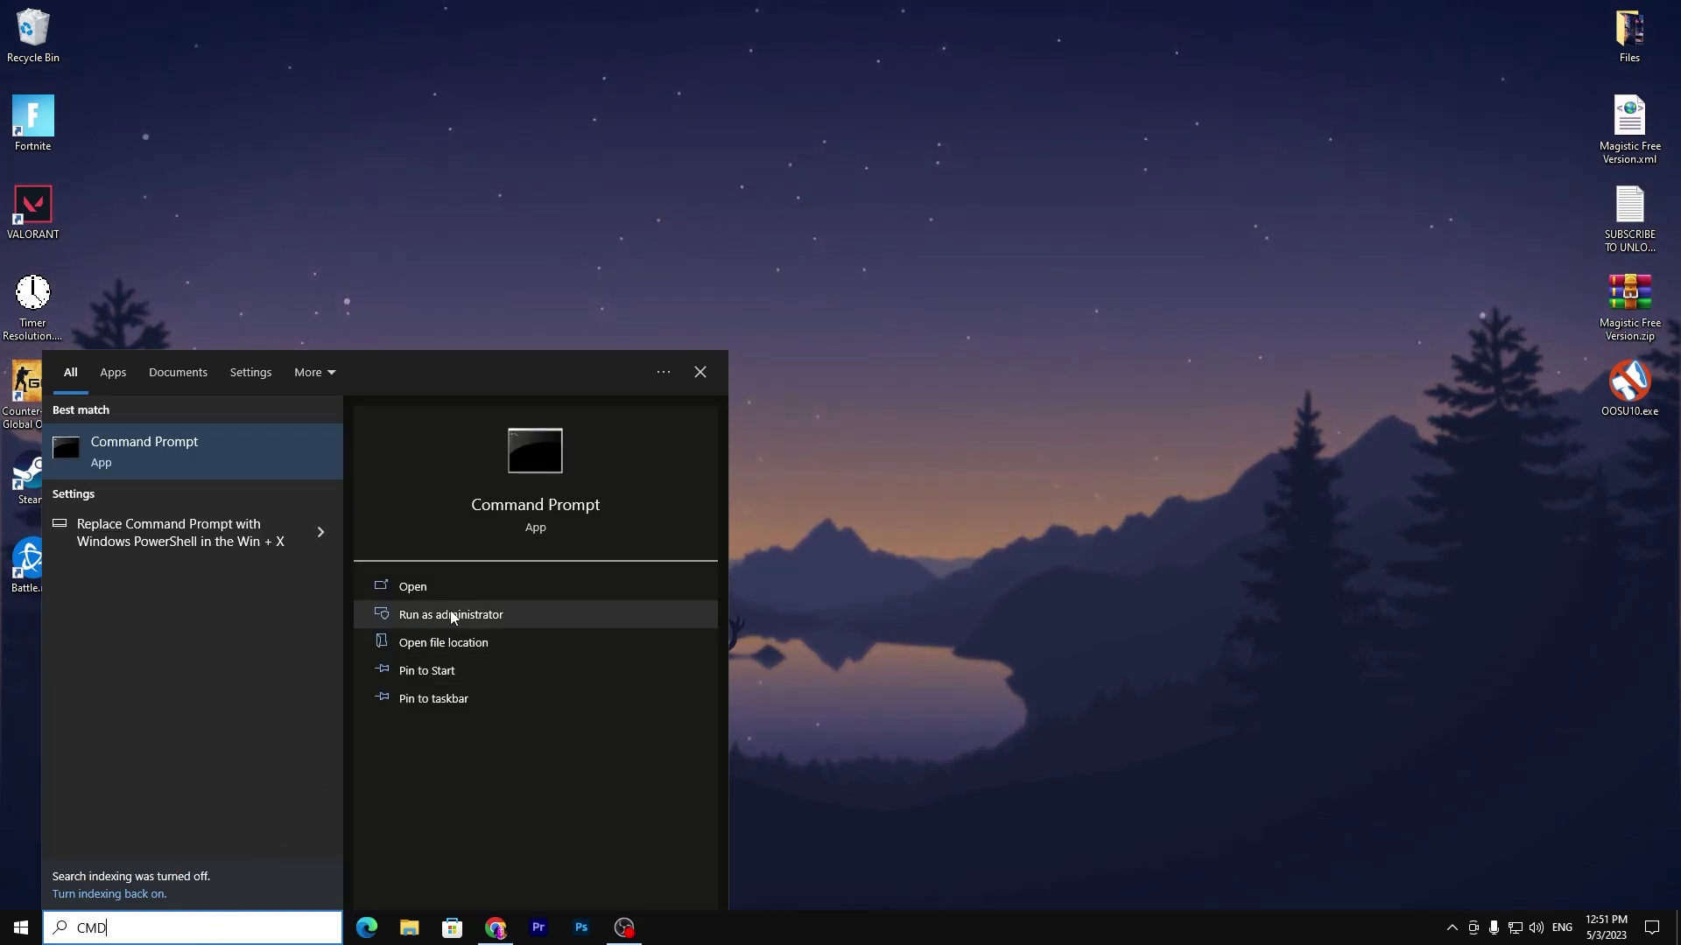
{"action": "left_click", "coordinate": [450, 616]}
{"action": "left_click_drag", "start_coordinate": [406, 82], "coordinate": [600, 119]}
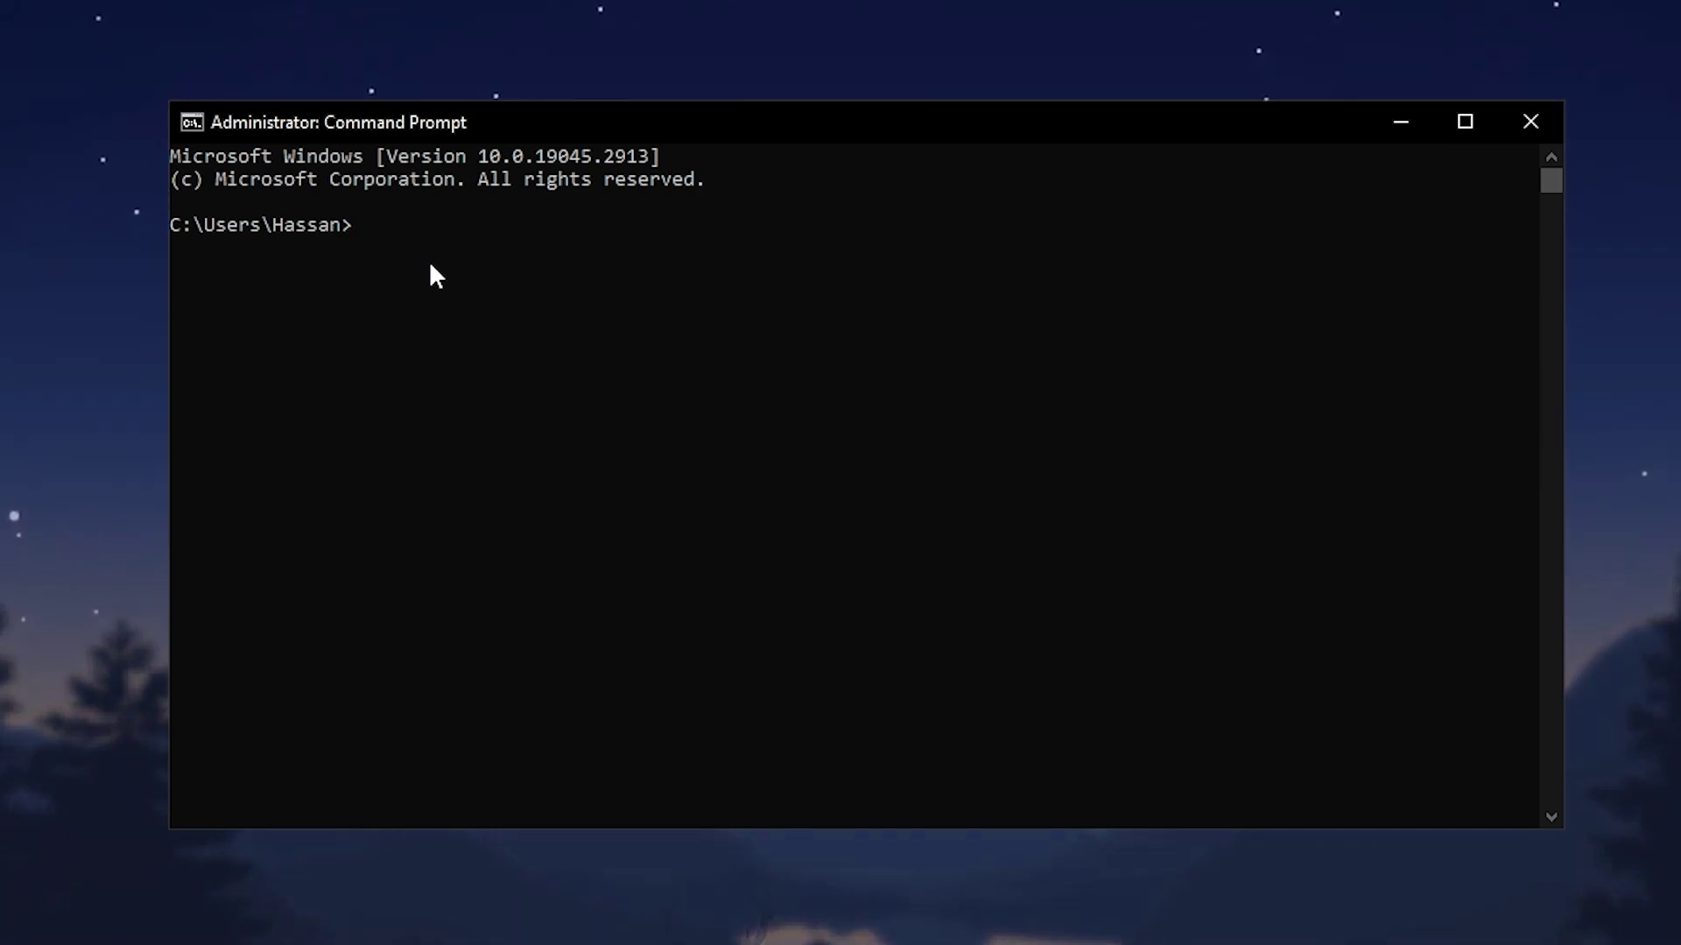
{"action": "type", "text": "DISM /Online /Cleanup-Image /CheckHealth"}
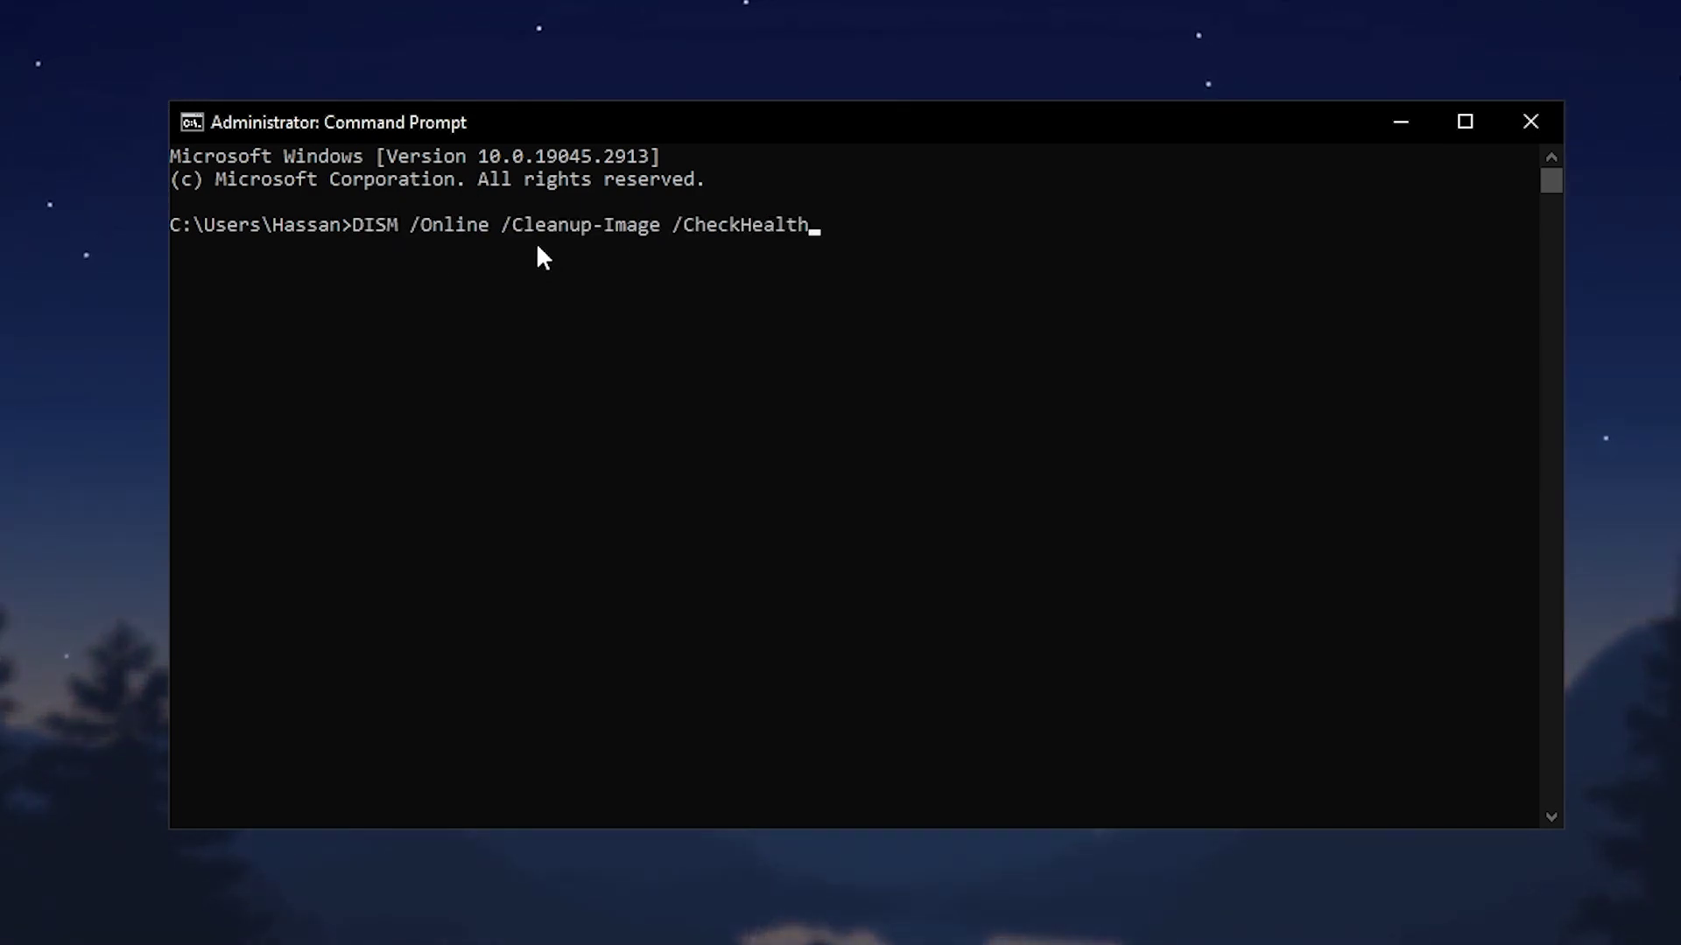
{"action": "key", "text": "Return"}
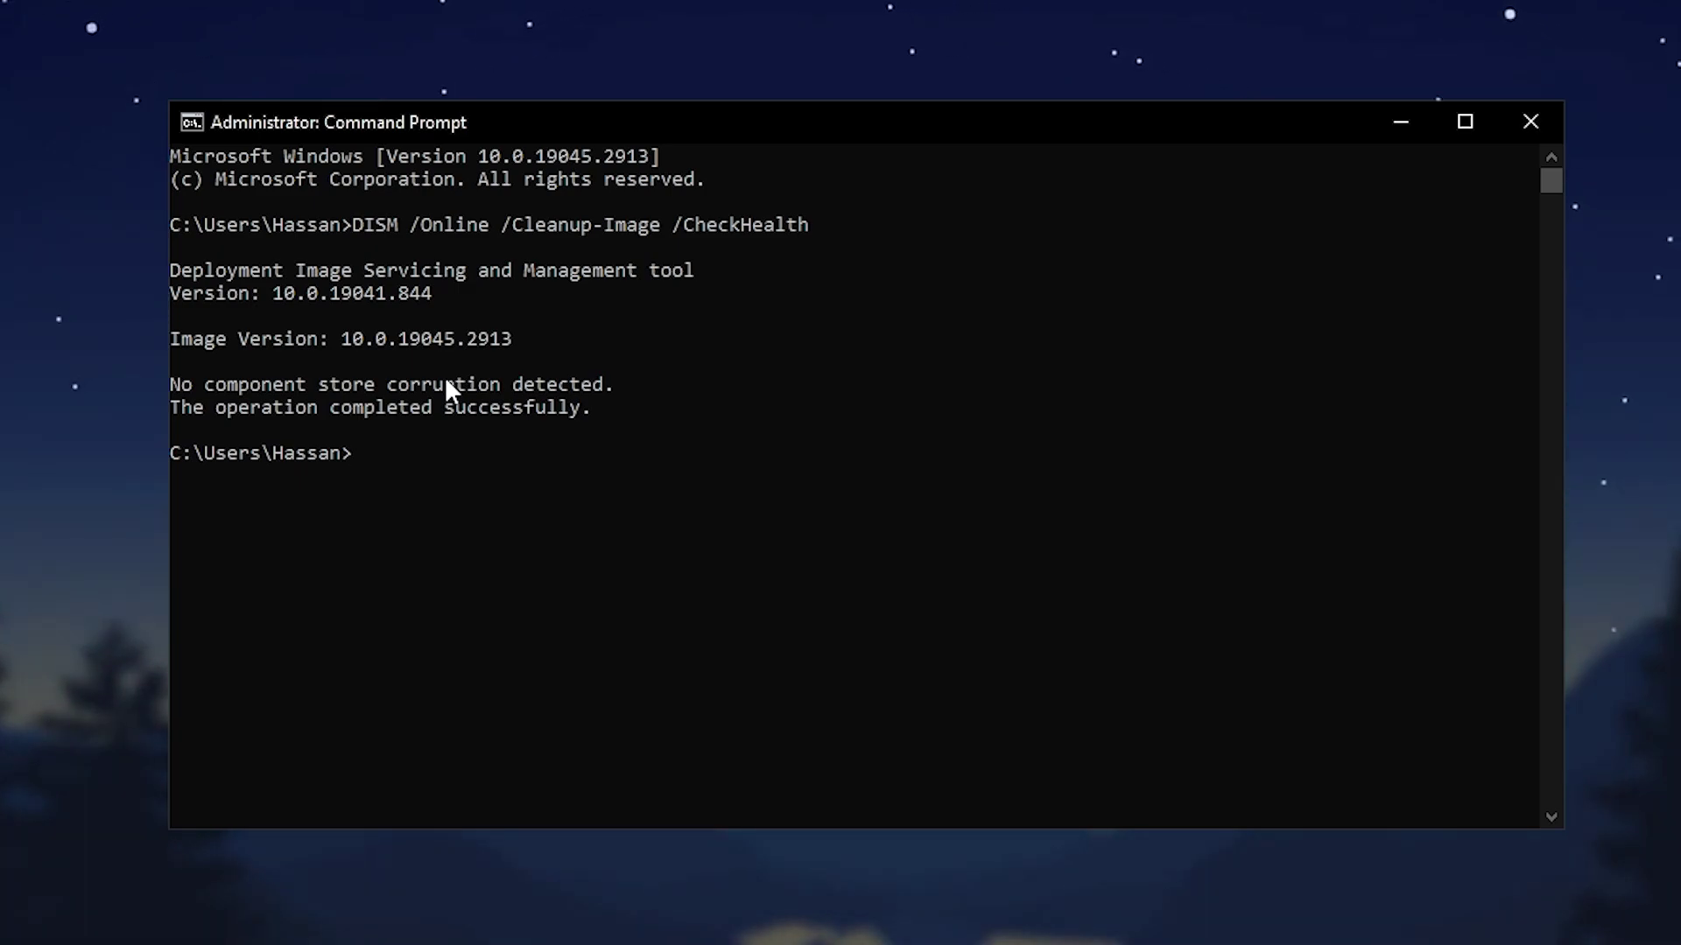
- Close Command Prompt and move OOSU10.exe to the desktop centre to launch it
{"action": "left_click", "coordinate": [1529, 121]}
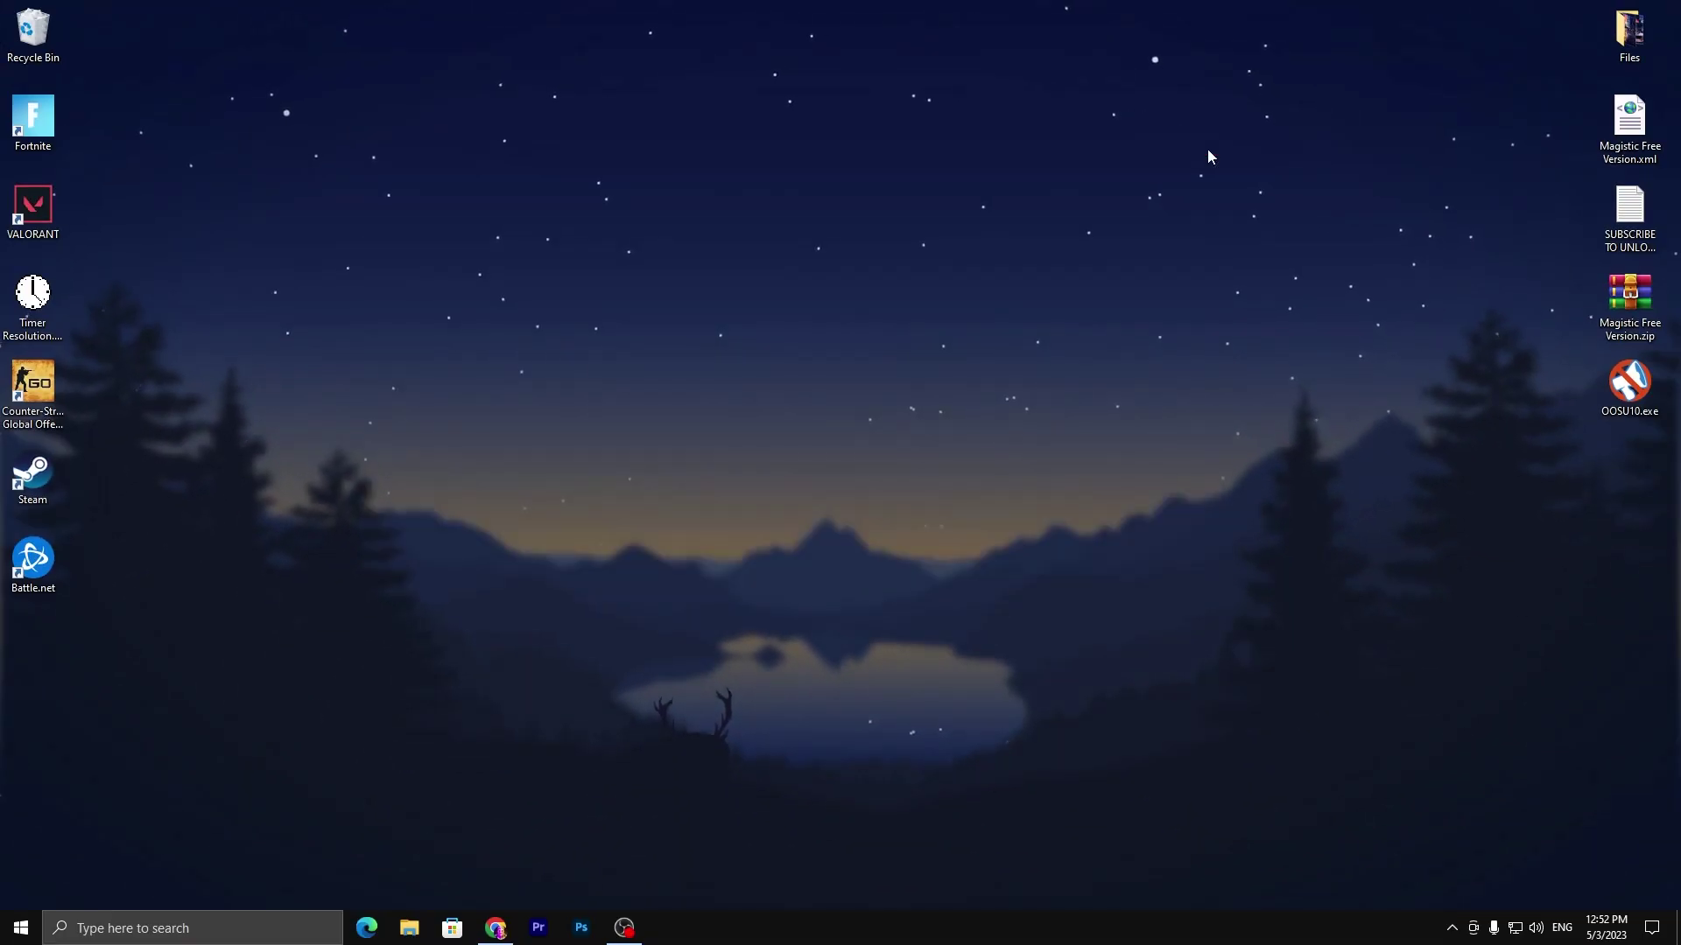
{"action": "left_click_drag", "start_coordinate": [1629, 383], "coordinate": [832, 387]}
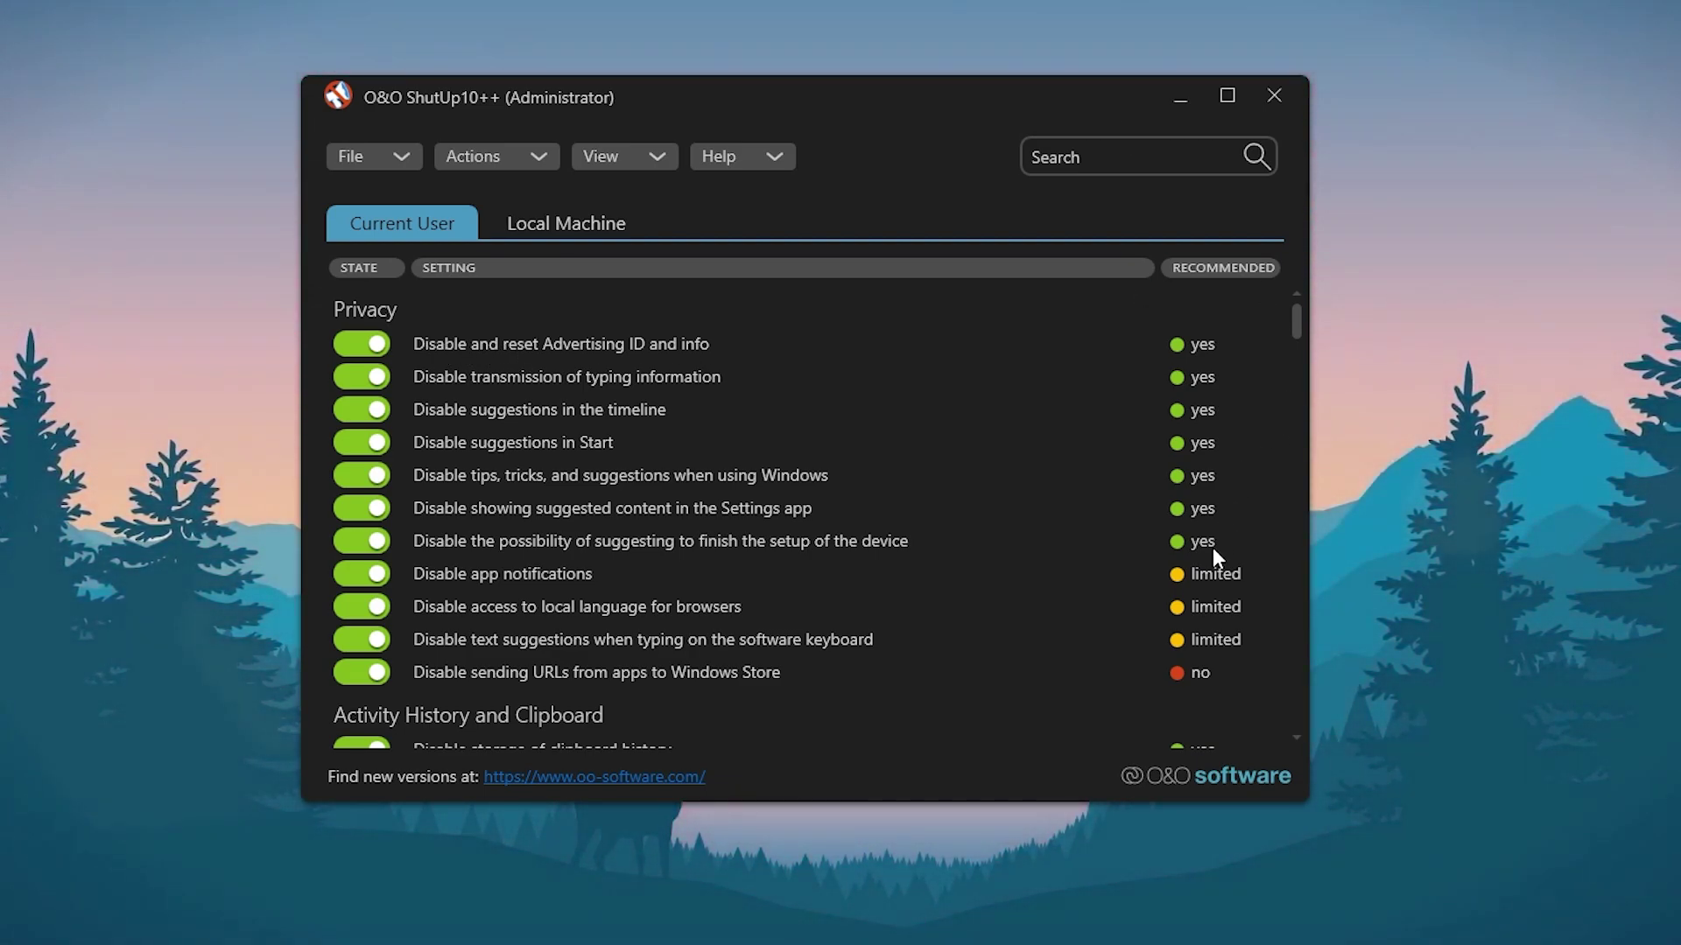
{"action": "scroll", "coordinate": [1211, 548], "scroll_direction": "down", "scroll_amount": 3}
{"action": "scroll", "coordinate": [788, 526], "scroll_direction": "down", "scroll_amount": 3}
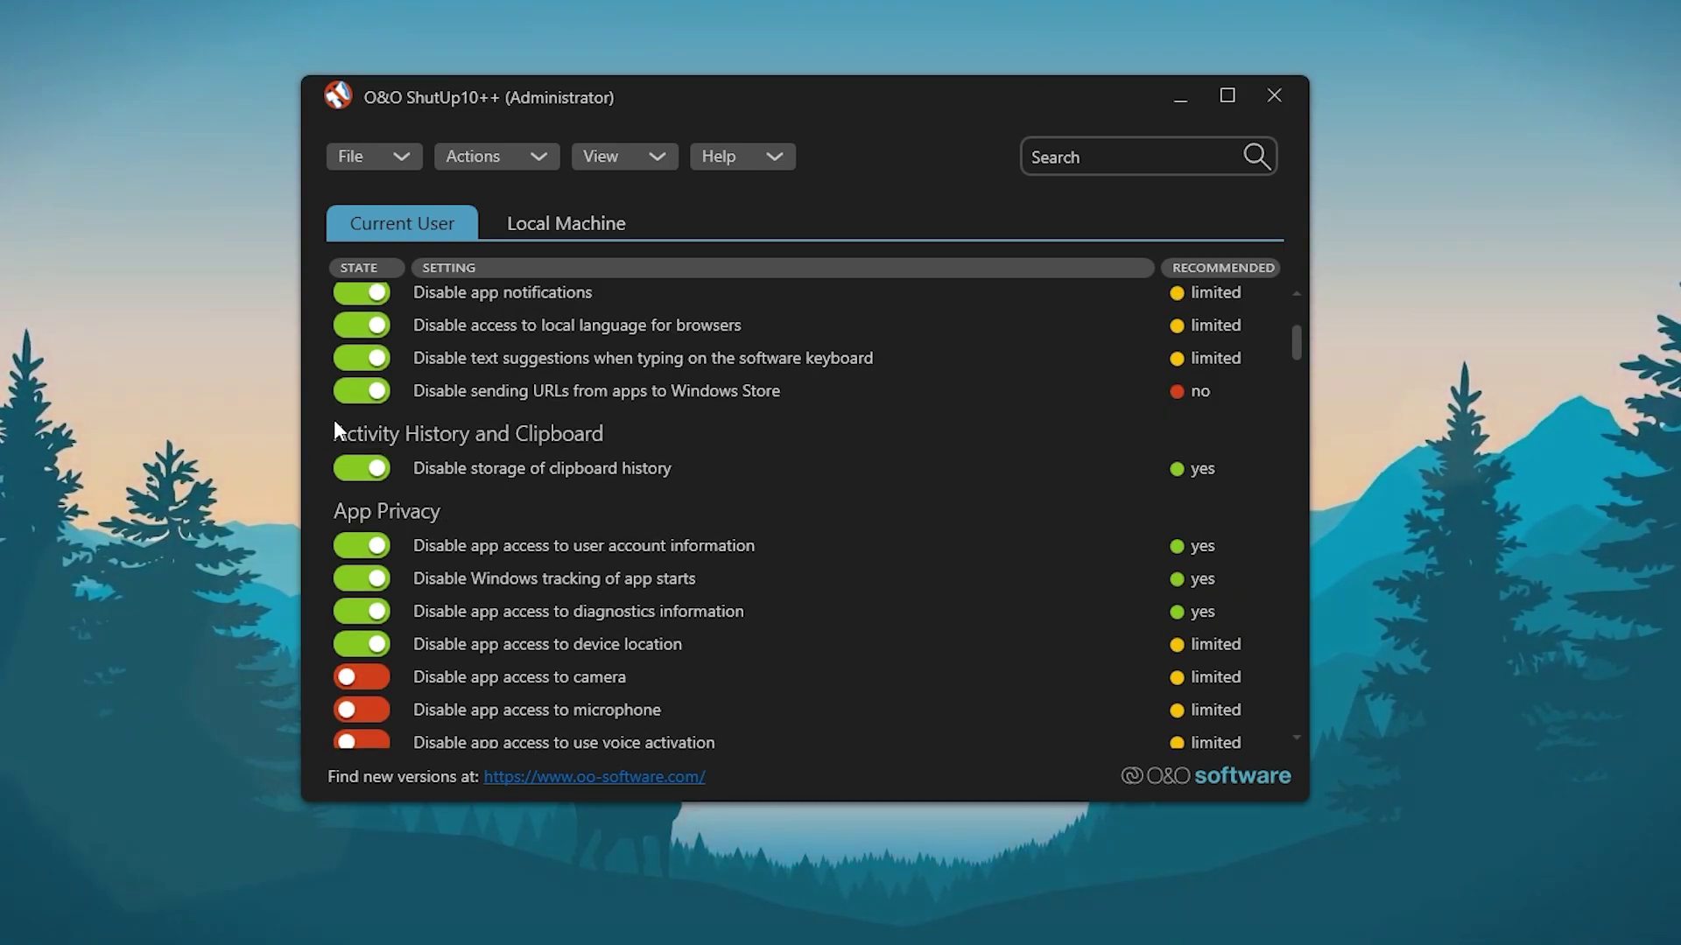
{"action": "scroll", "coordinate": [584, 443], "scroll_direction": "down", "scroll_amount": 2}
{"action": "scroll", "coordinate": [546, 476], "scroll_direction": "down", "scroll_amount": 4}
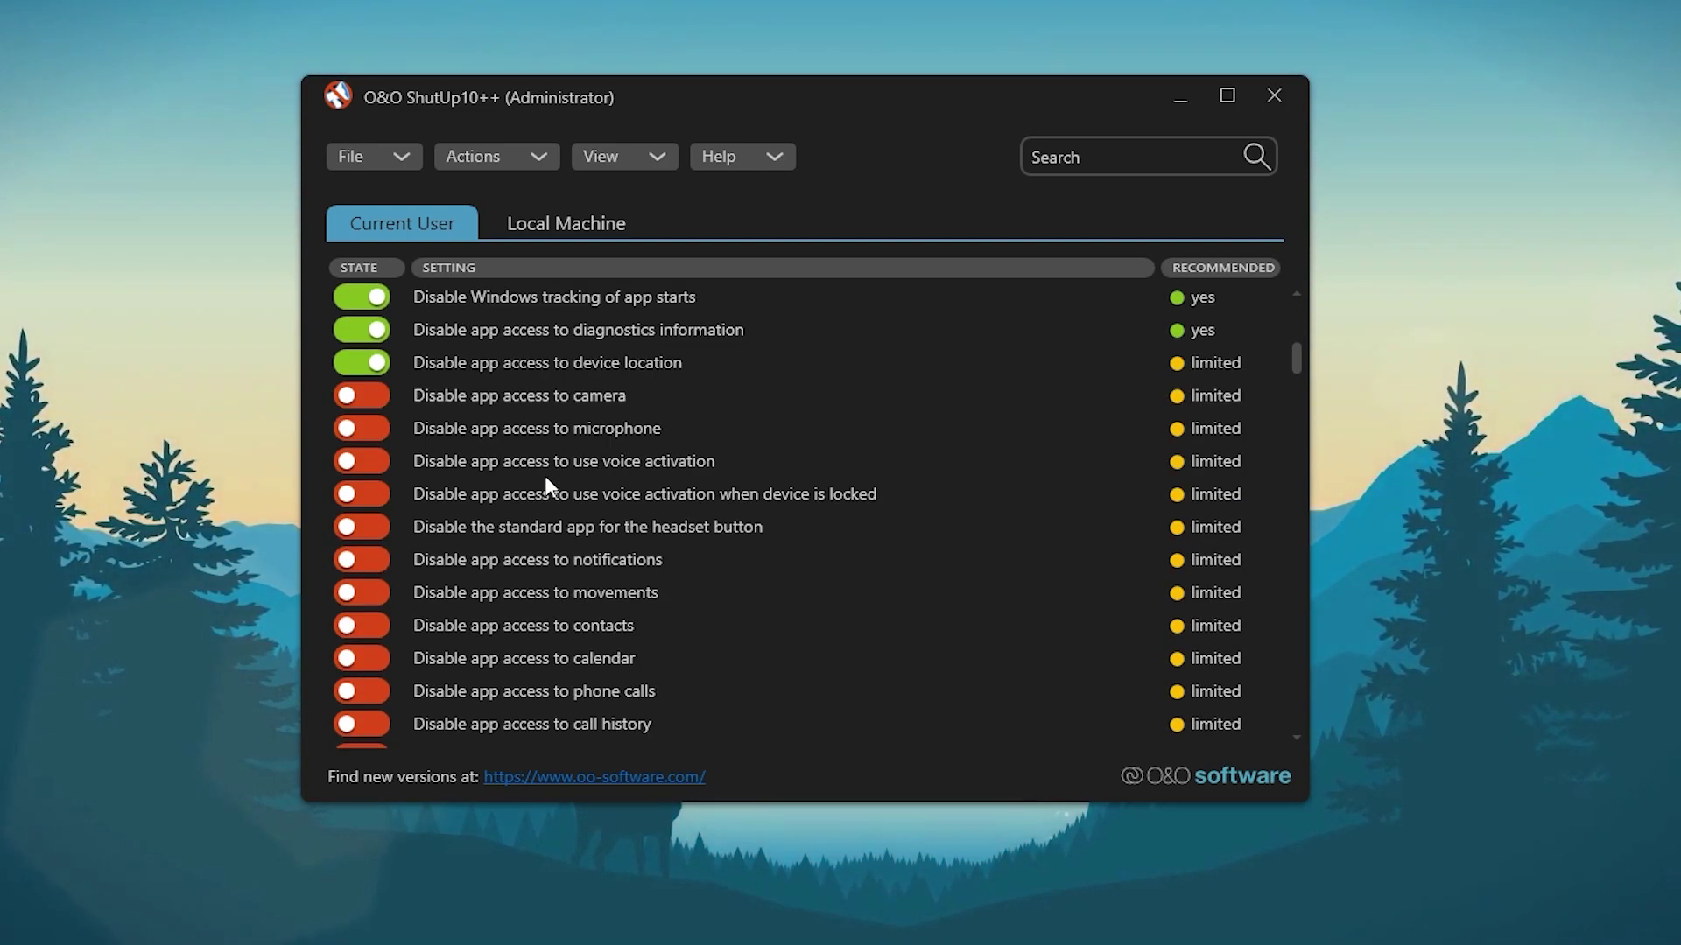
{"action": "scroll", "coordinate": [544, 476], "scroll_direction": "down", "scroll_amount": 6}
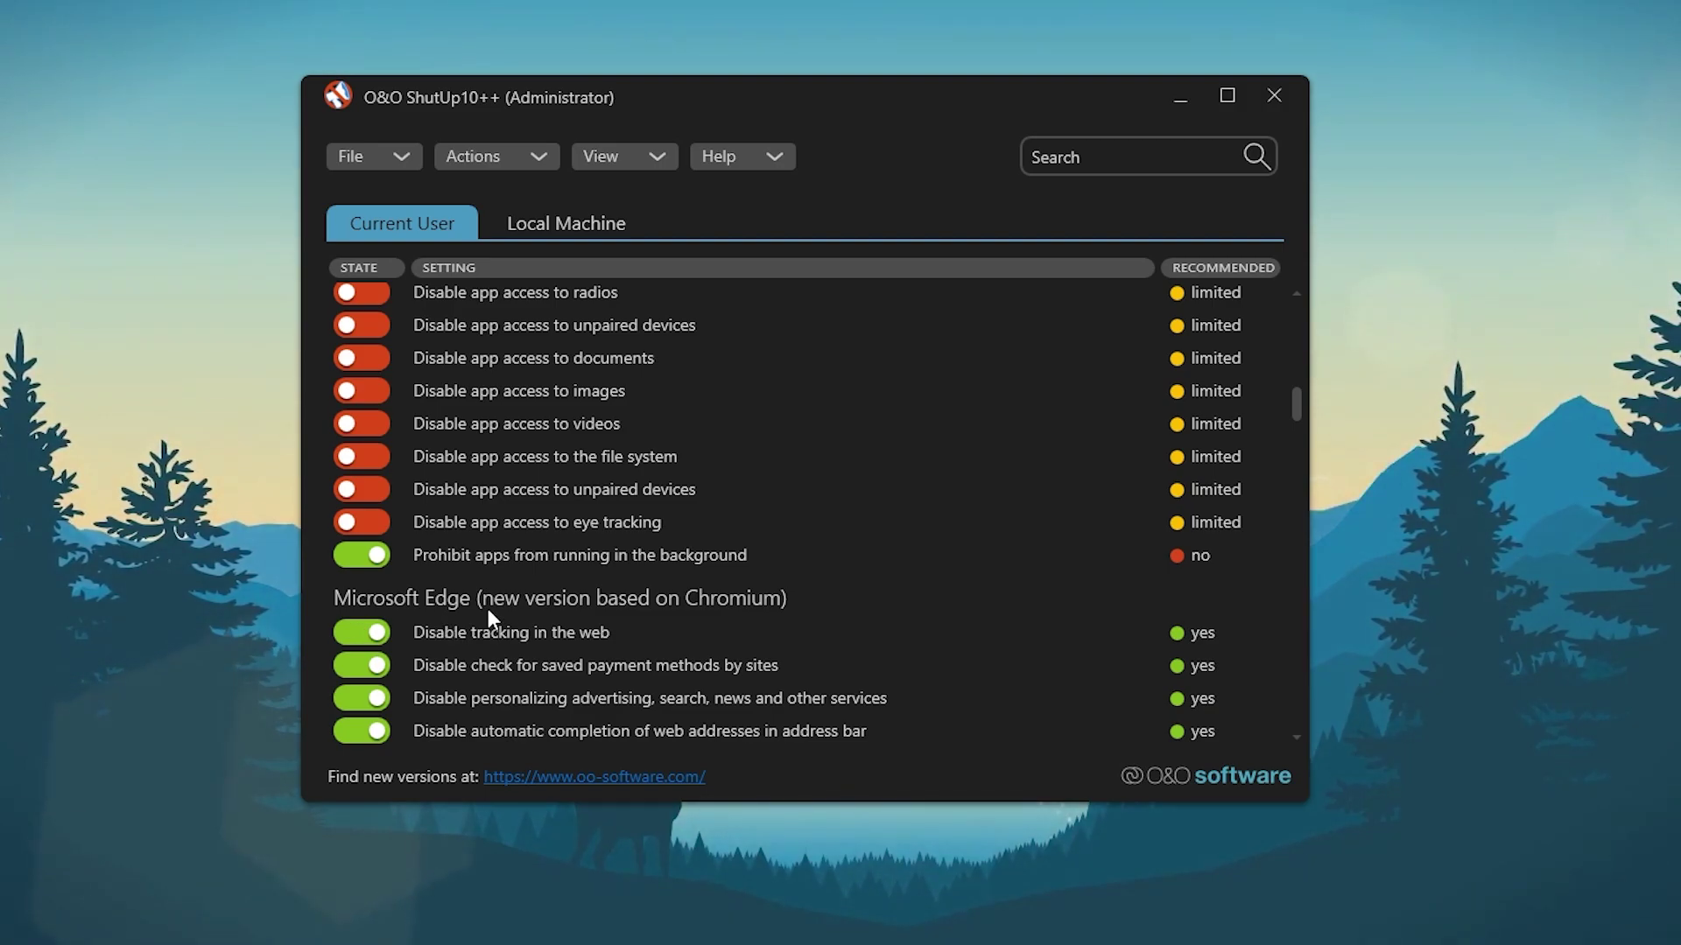
{"action": "scroll", "coordinate": [591, 603], "scroll_direction": "down", "scroll_amount": 4}
{"action": "scroll", "coordinate": [657, 601], "scroll_direction": "down", "scroll_amount": 4}
{"action": "scroll", "coordinate": [551, 525], "scroll_direction": "down", "scroll_amount": 3}
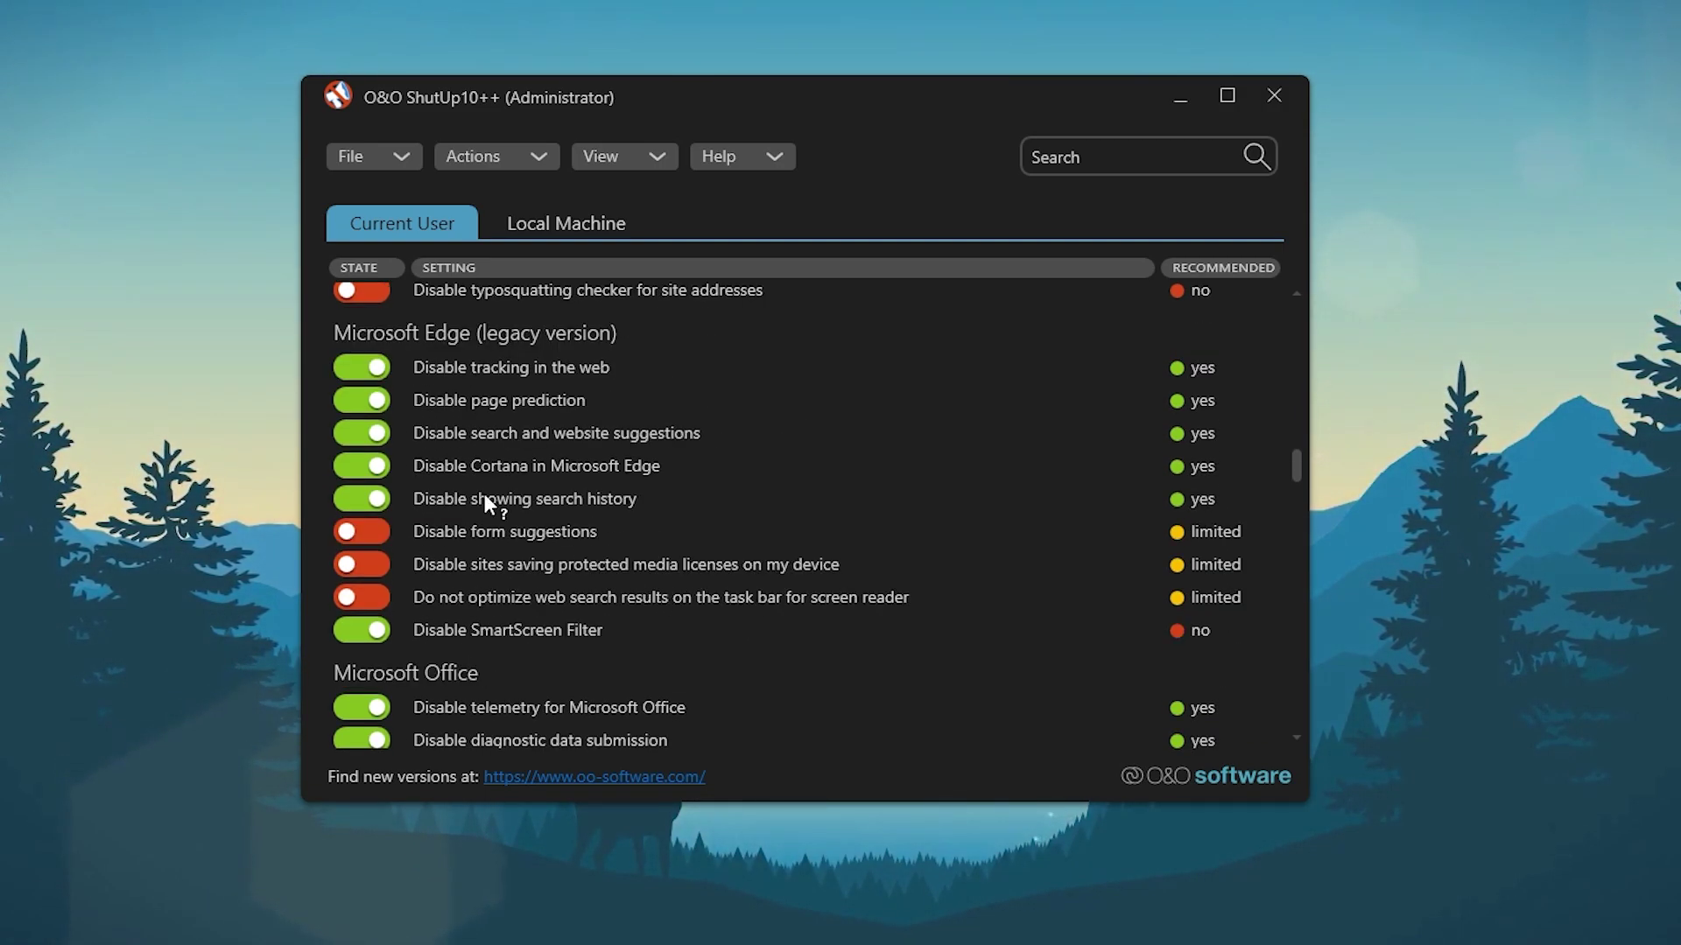
{"action": "scroll", "coordinate": [514, 351], "scroll_direction": "down", "scroll_amount": 3}
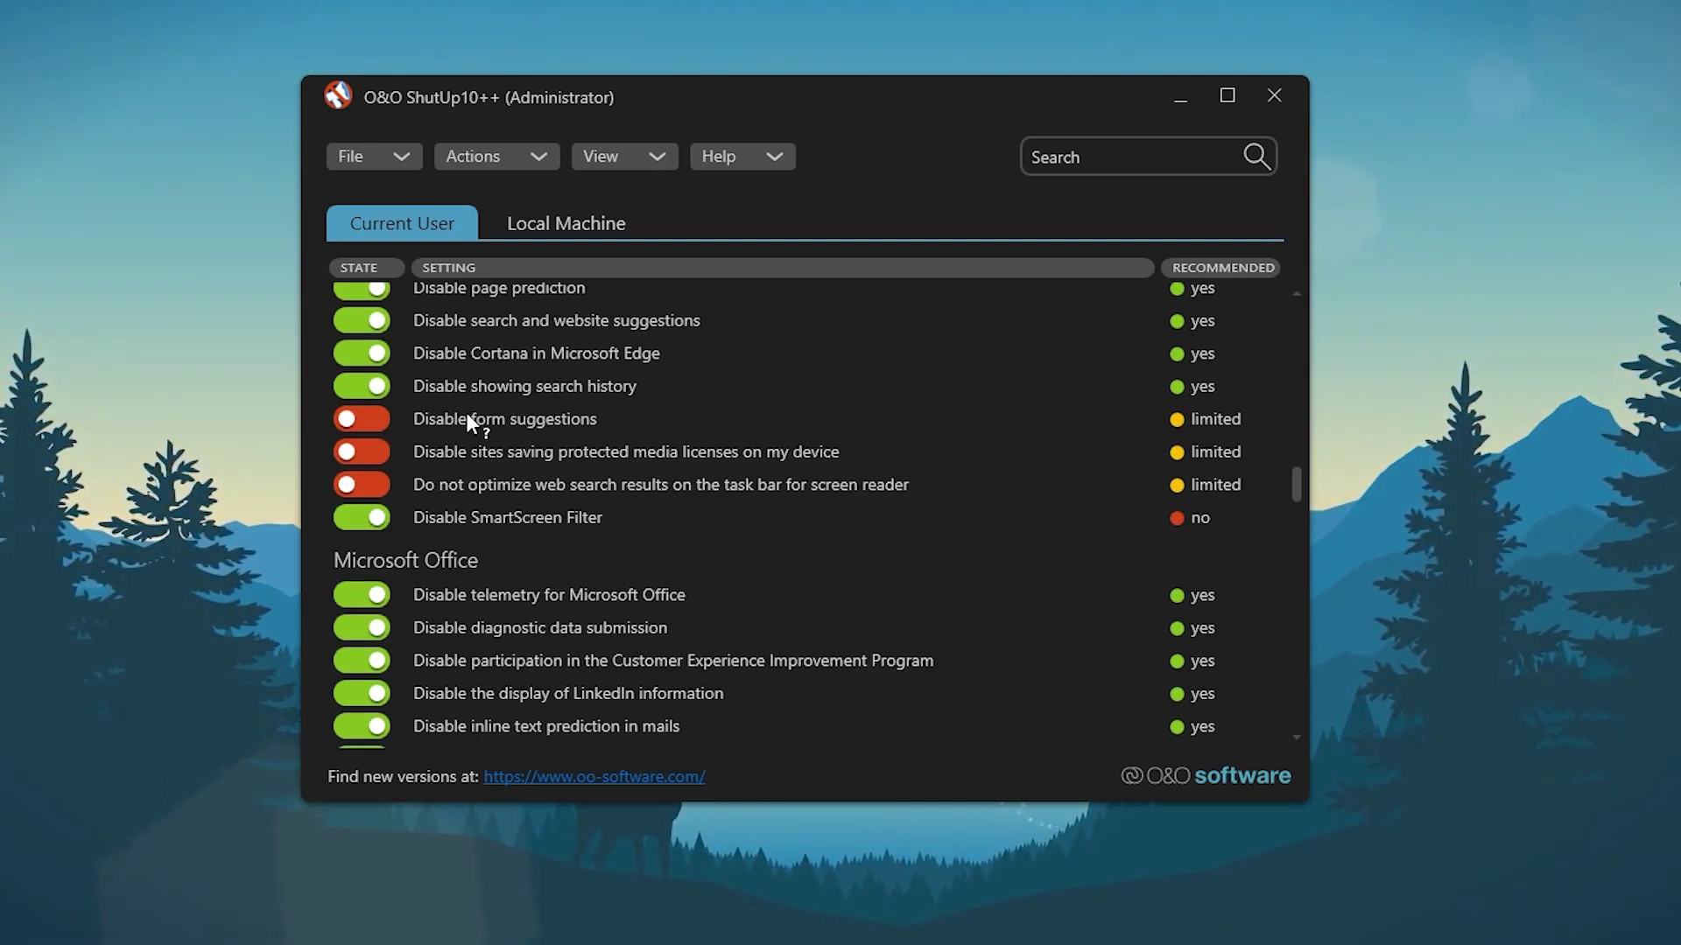
{"action": "scroll", "coordinate": [467, 412], "scroll_direction": "down", "scroll_amount": 5}
{"action": "scroll", "coordinate": [674, 575], "scroll_direction": "down", "scroll_amount": 4}
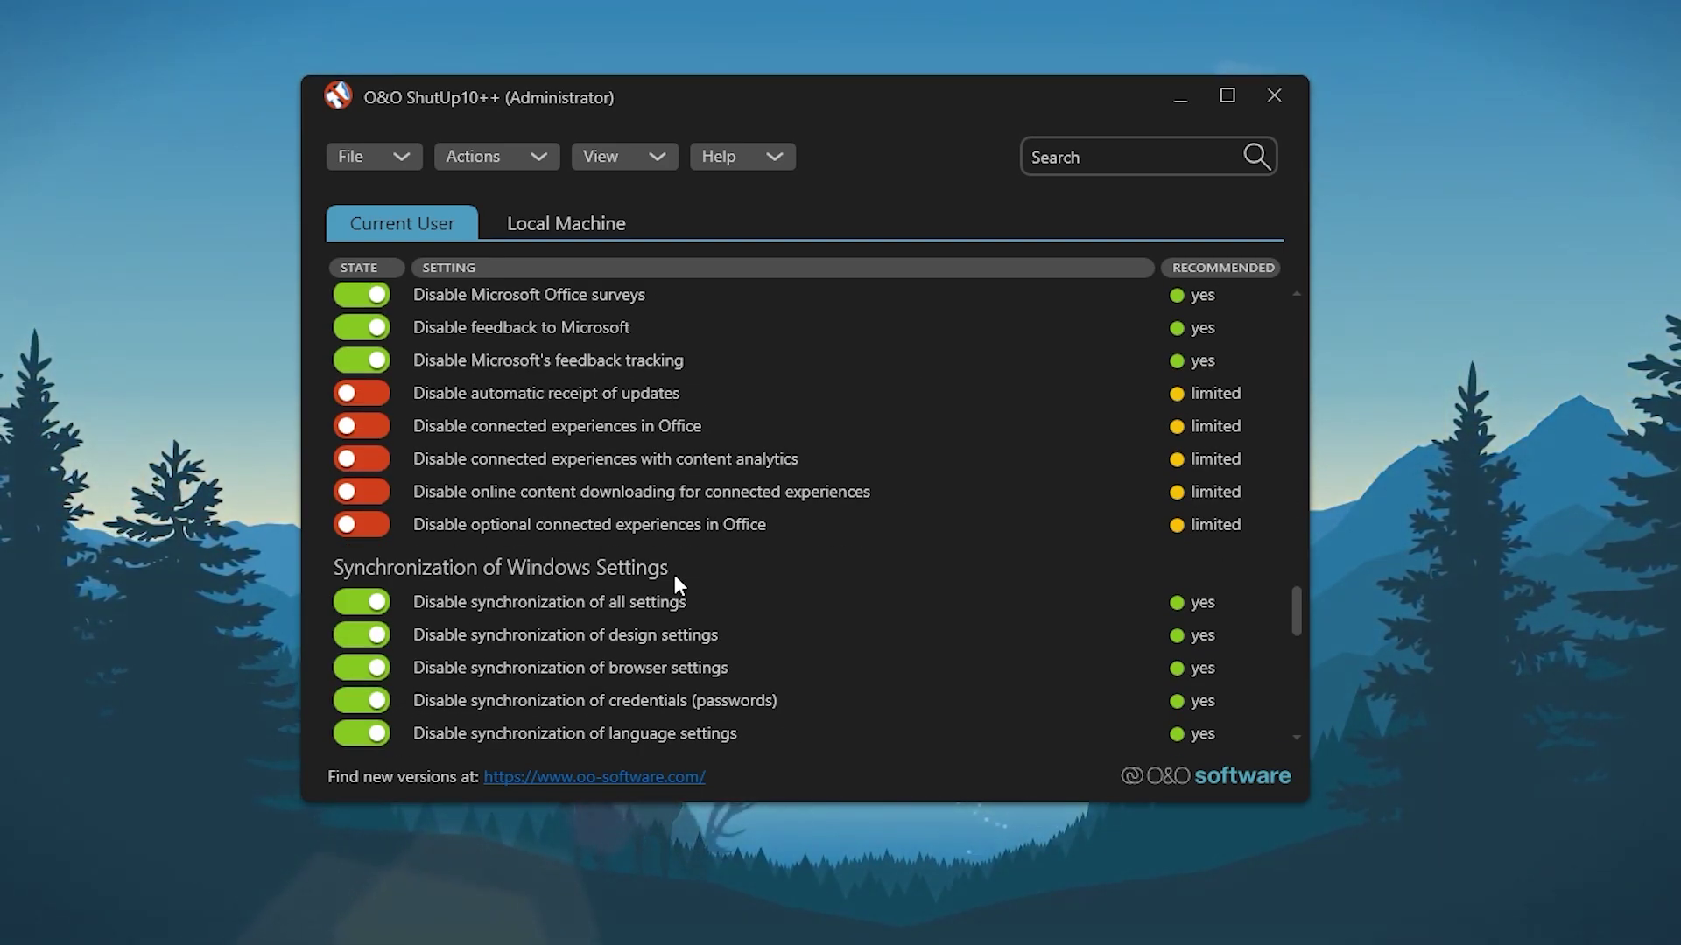
- Show the Actions menu with the bulk-apply choices for privacy settings
{"action": "left_click", "coordinate": [521, 164]}
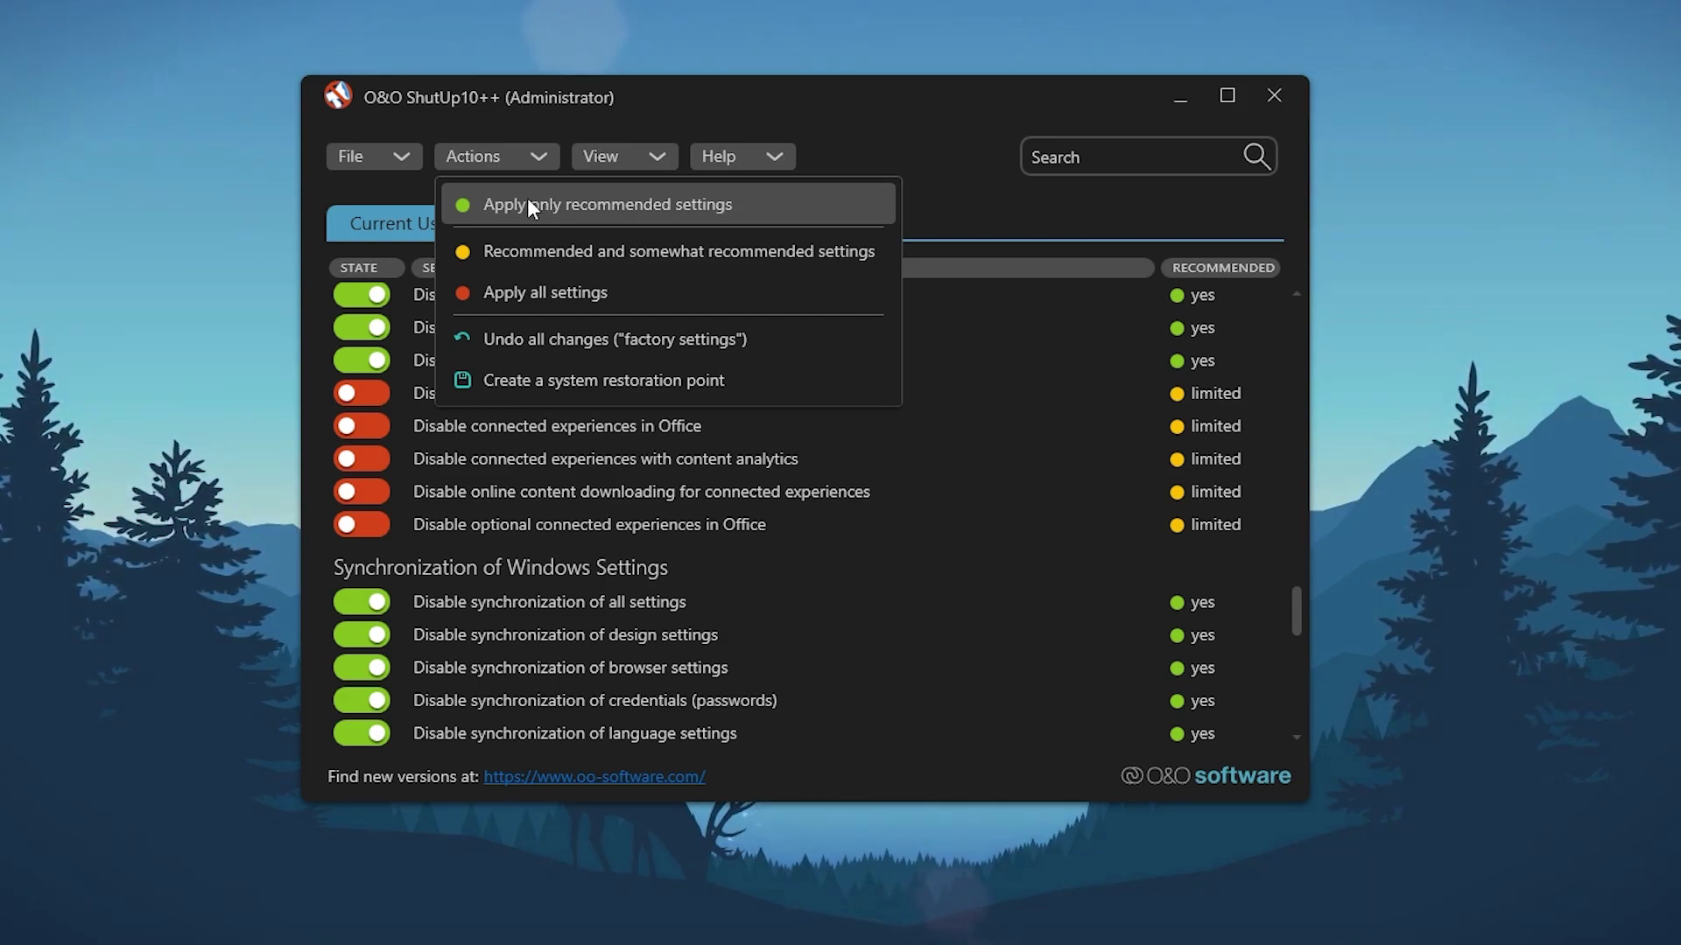
- Apply only the recommended settings, decline the restore point, and close O&O ShutUp10++
{"action": "left_click", "coordinate": [527, 198]}
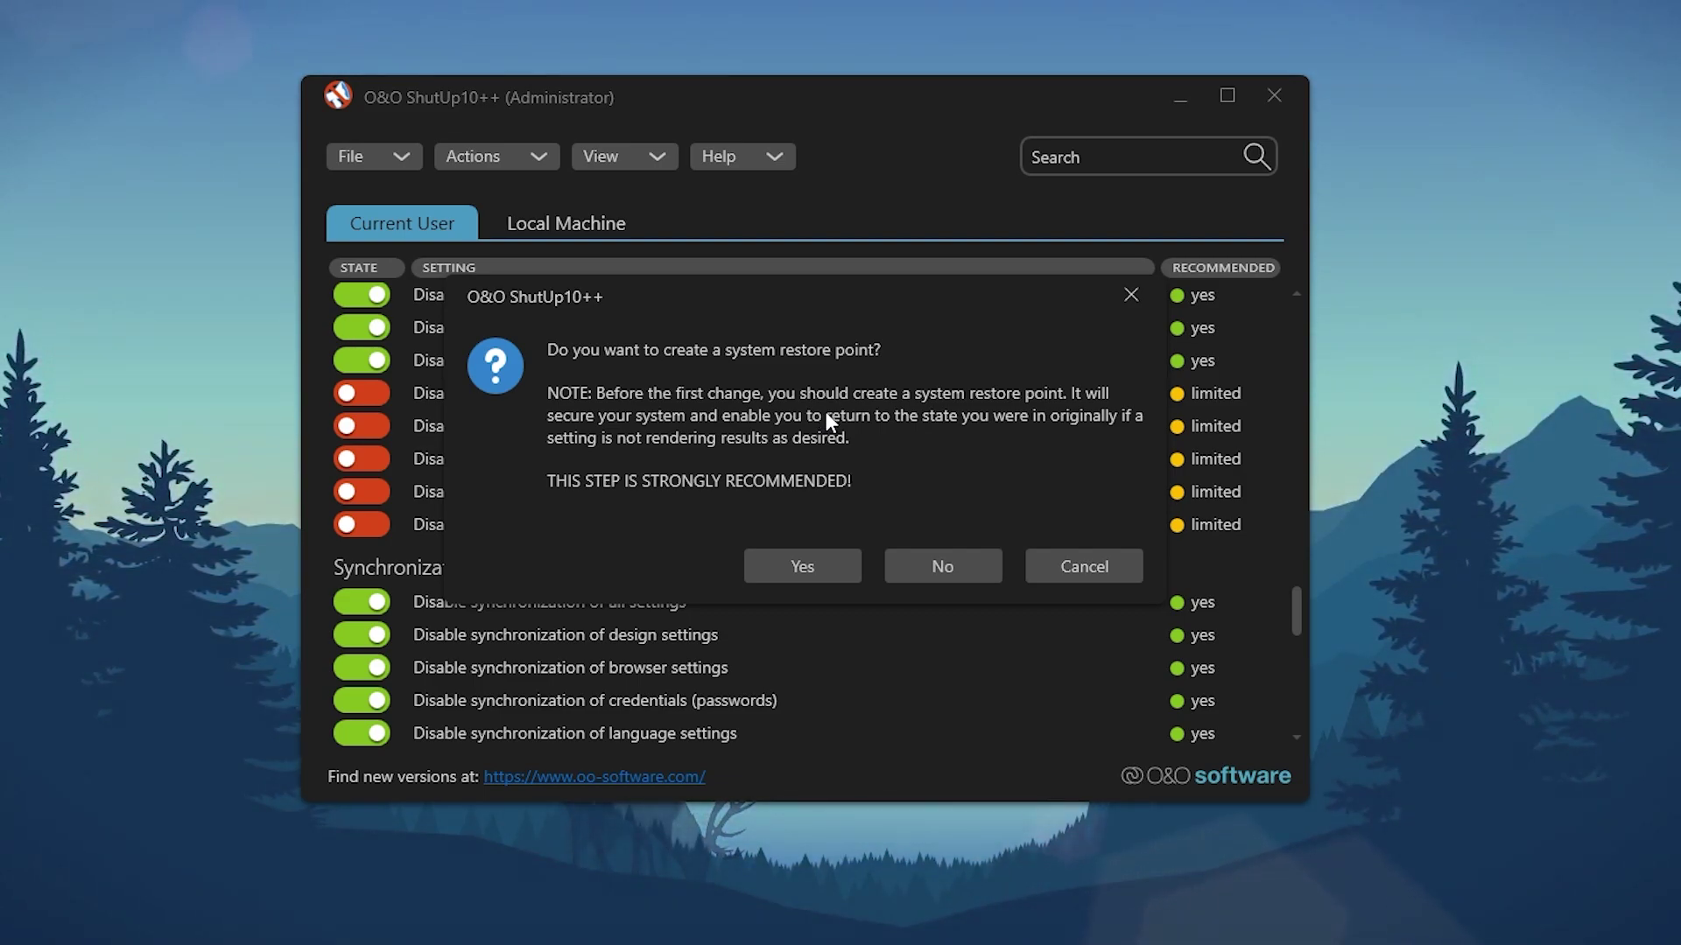
{"action": "left_click", "coordinate": [943, 567]}
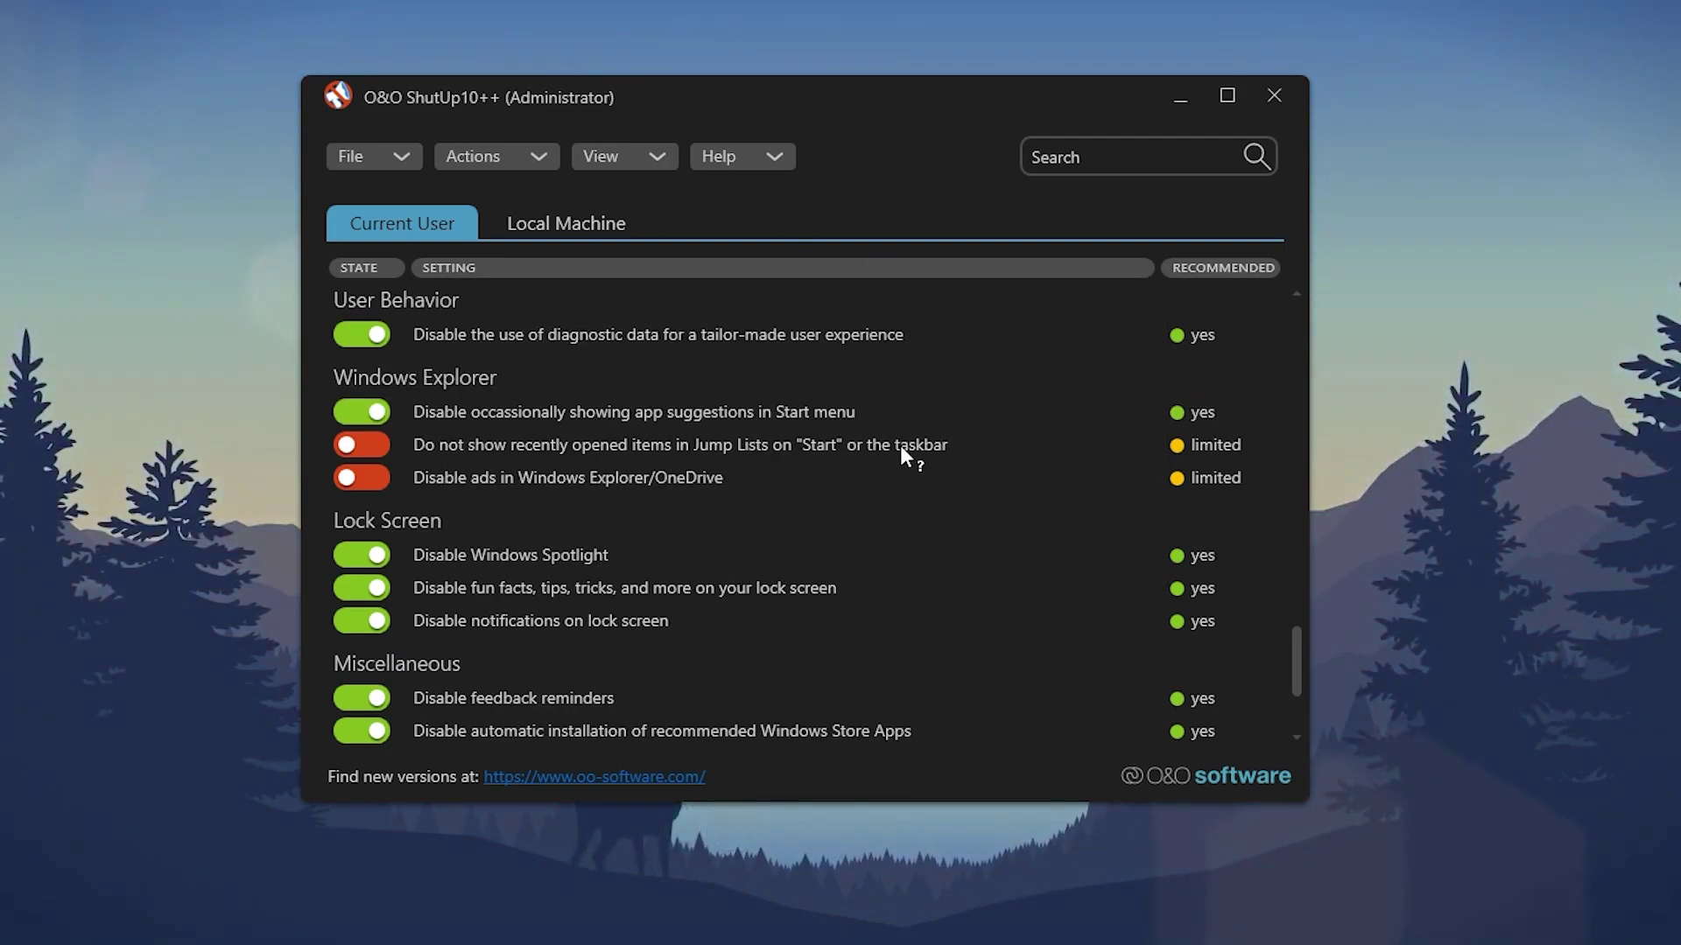
{"action": "left_click", "coordinate": [1273, 95]}
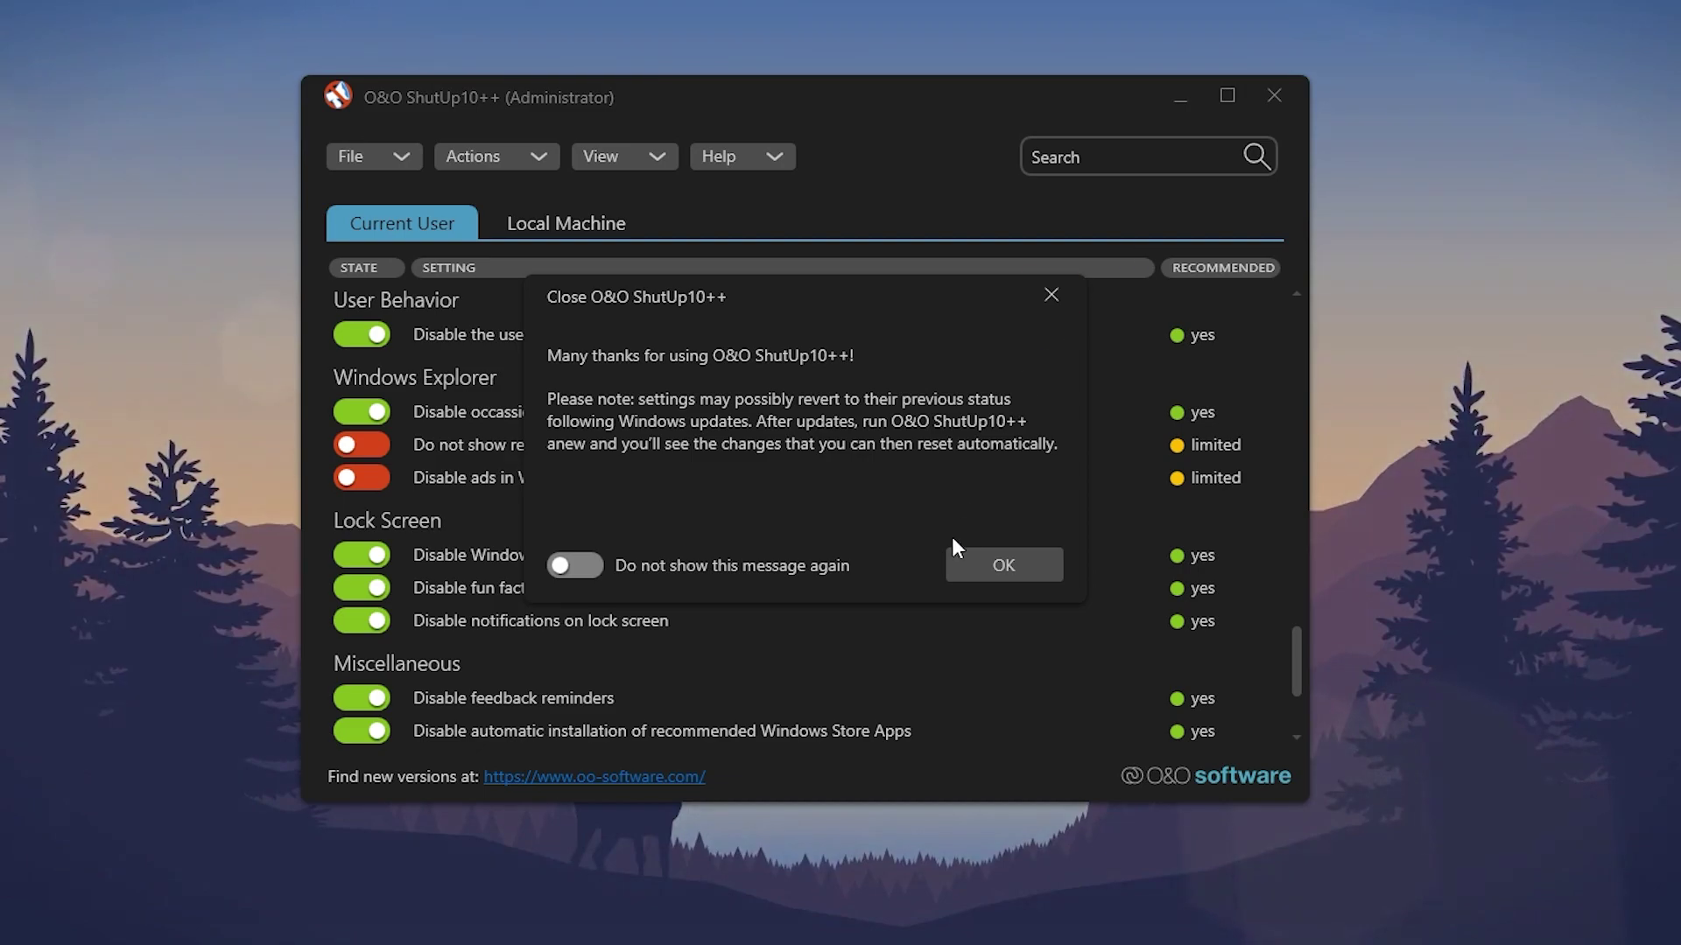
{"action": "left_click", "coordinate": [979, 566]}
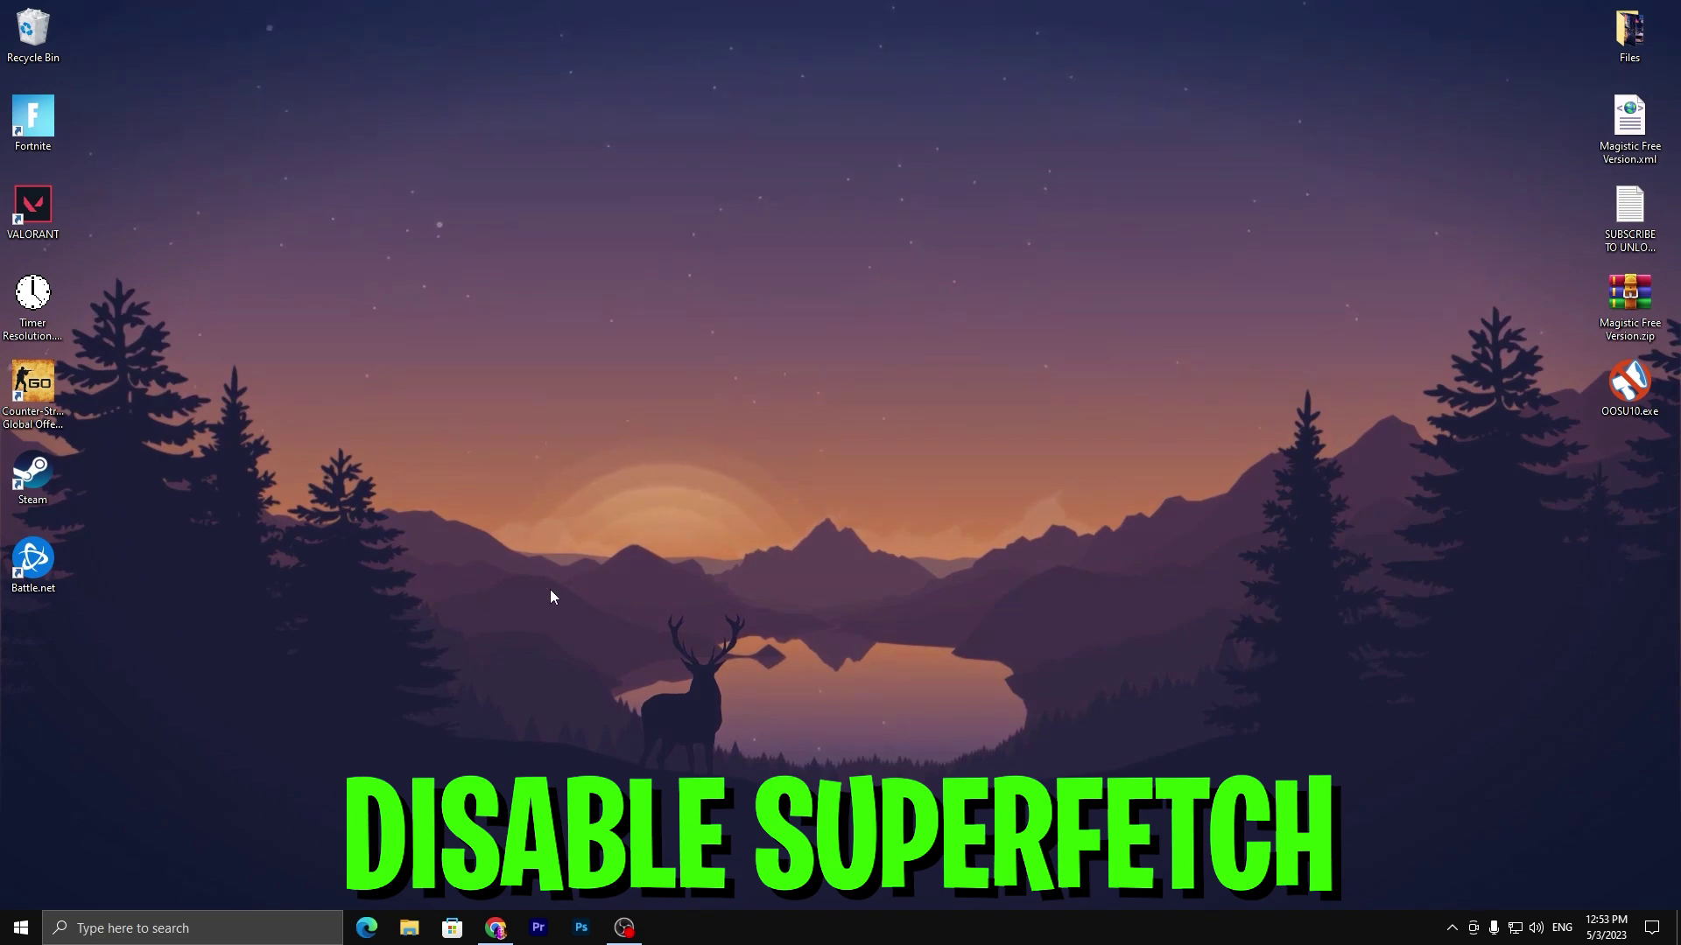
- Launch the Services console from search and select the SysMain service in the list
{"action": "left_click", "coordinate": [138, 928]}
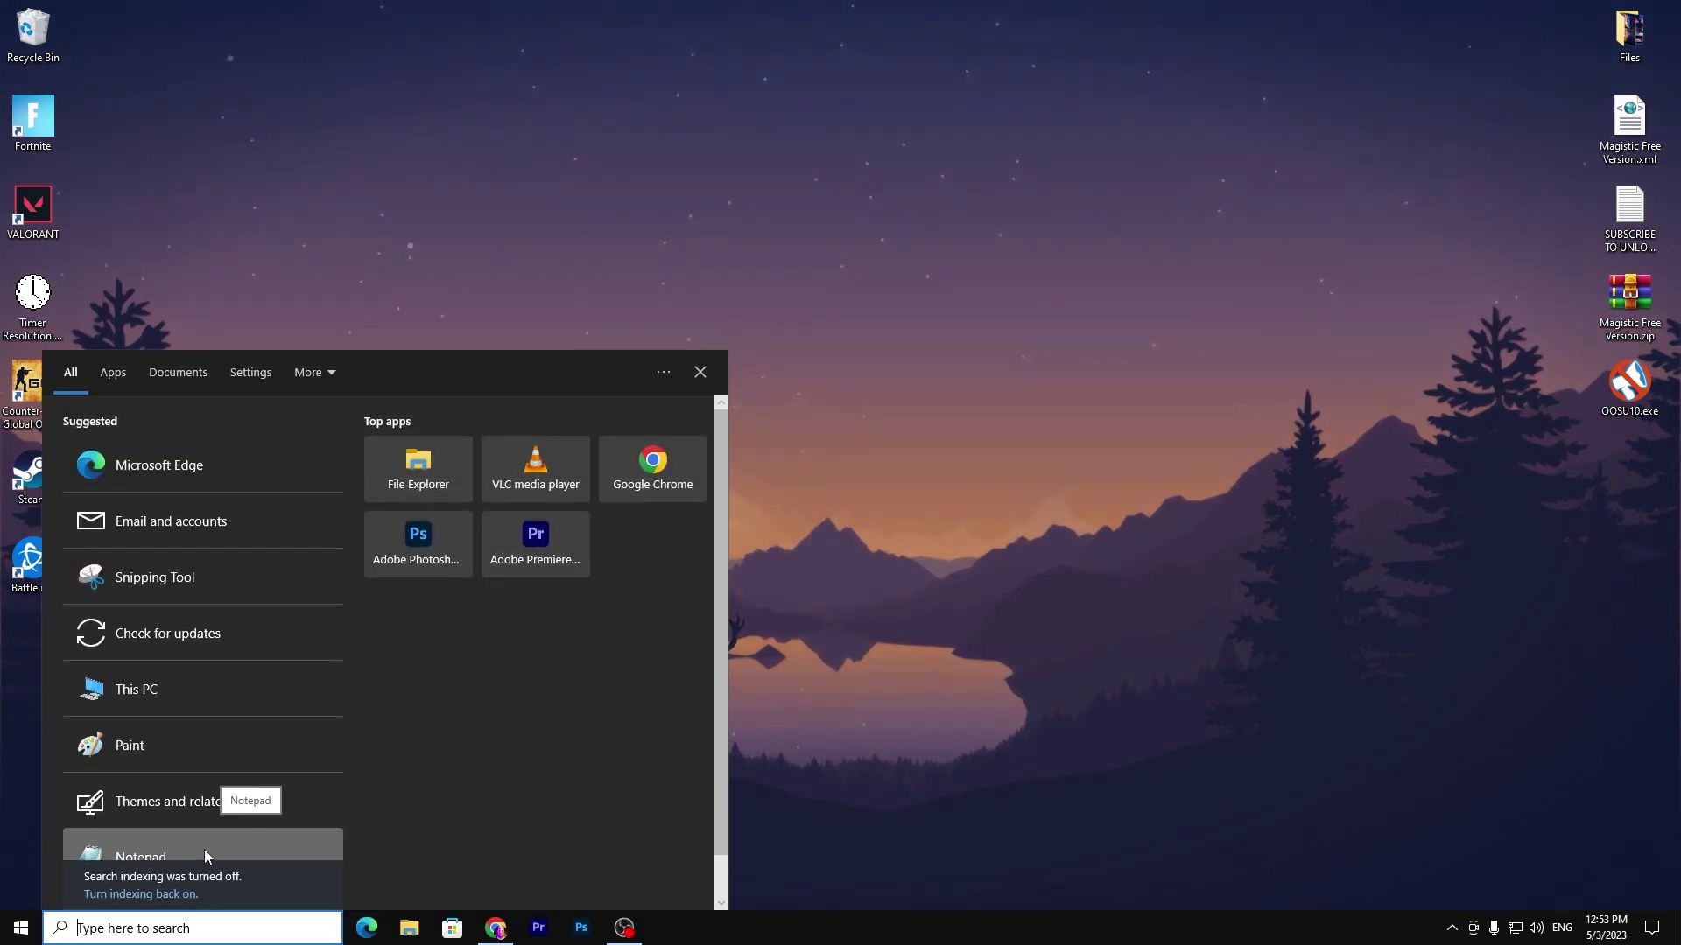
{"action": "type", "text": "SER"}
{"action": "left_click", "coordinate": [184, 467]}
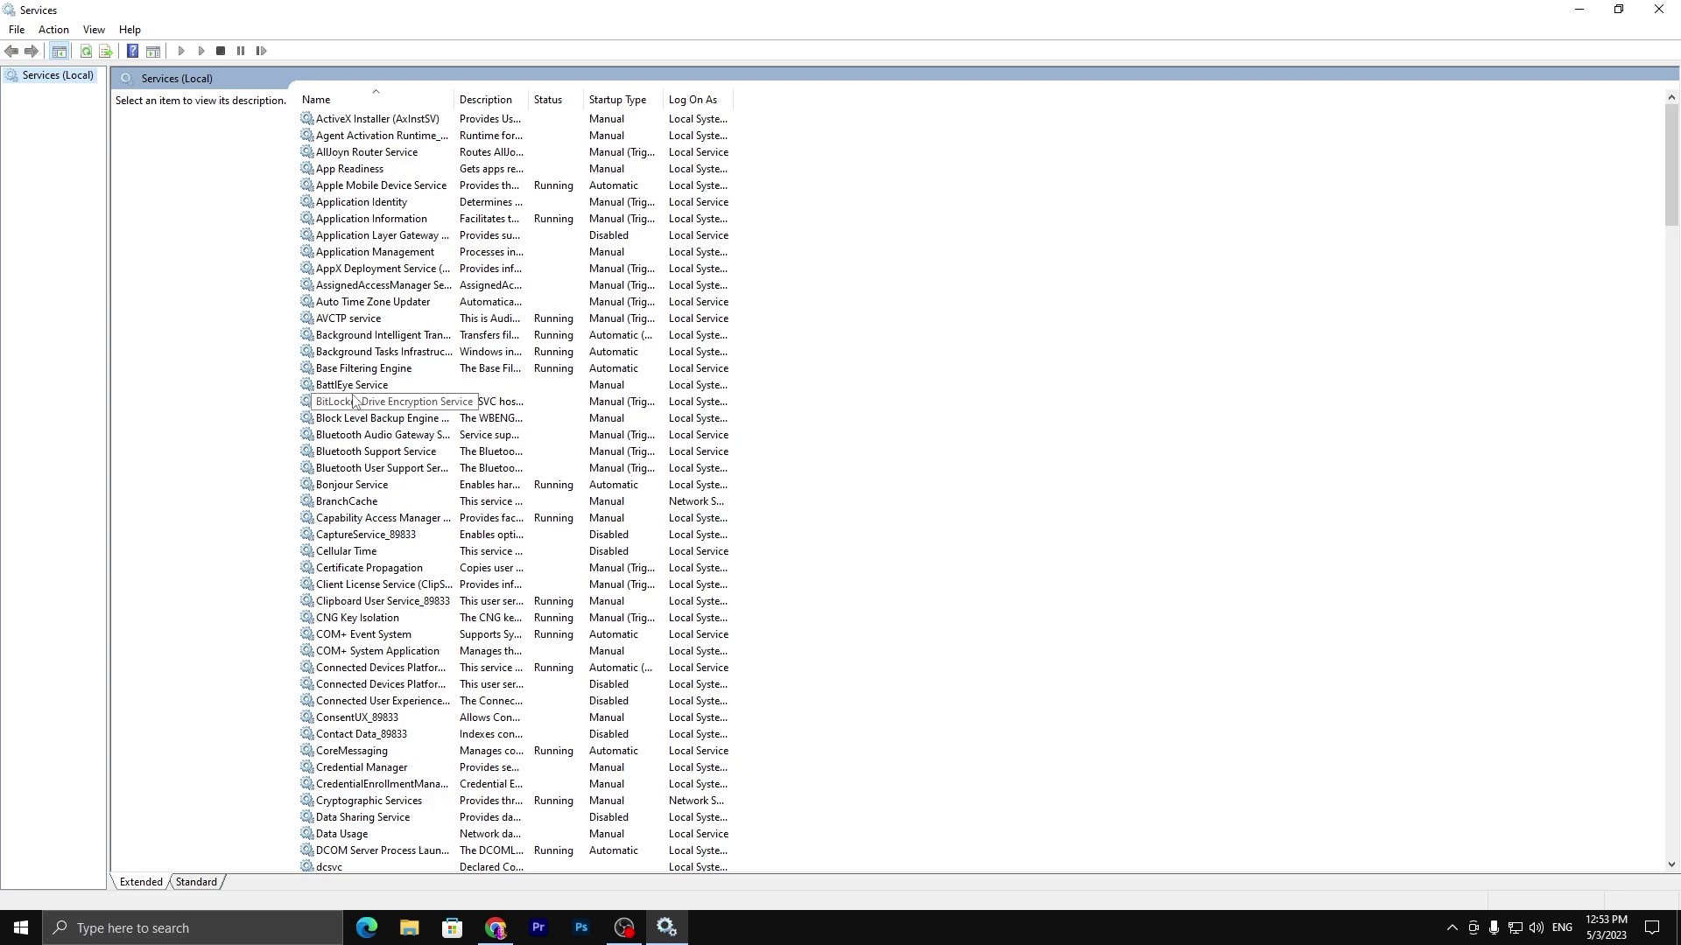
{"action": "left_click", "coordinate": [353, 401]}
{"action": "type", "text": "s"}
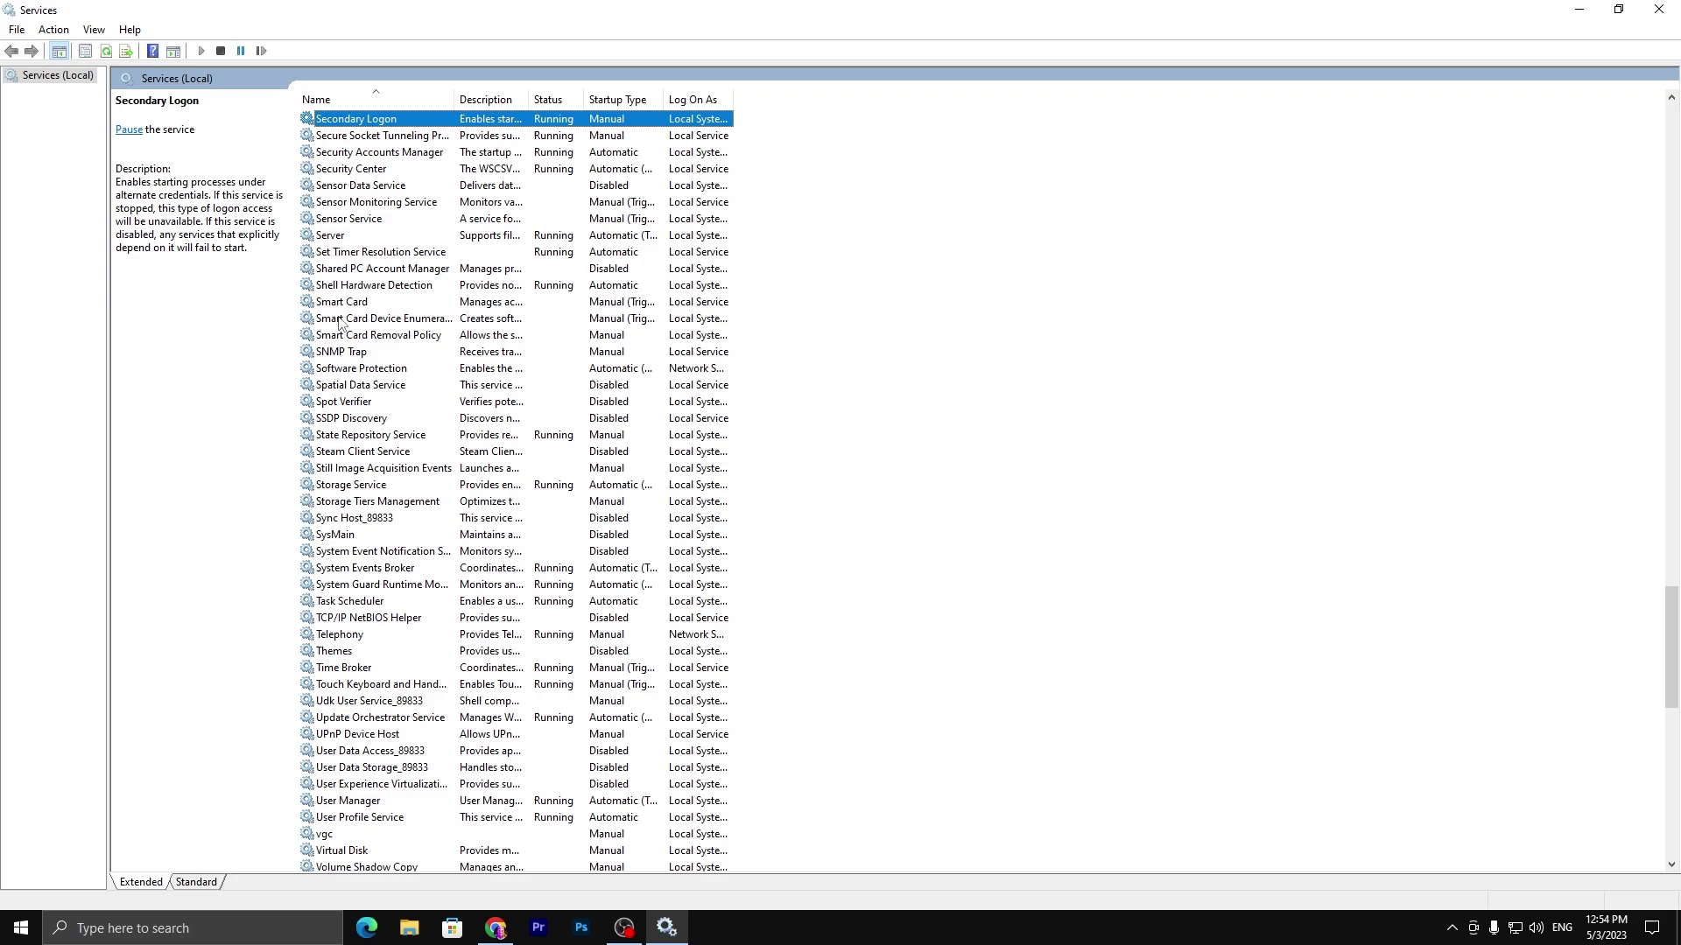
{"action": "left_click", "coordinate": [344, 535]}
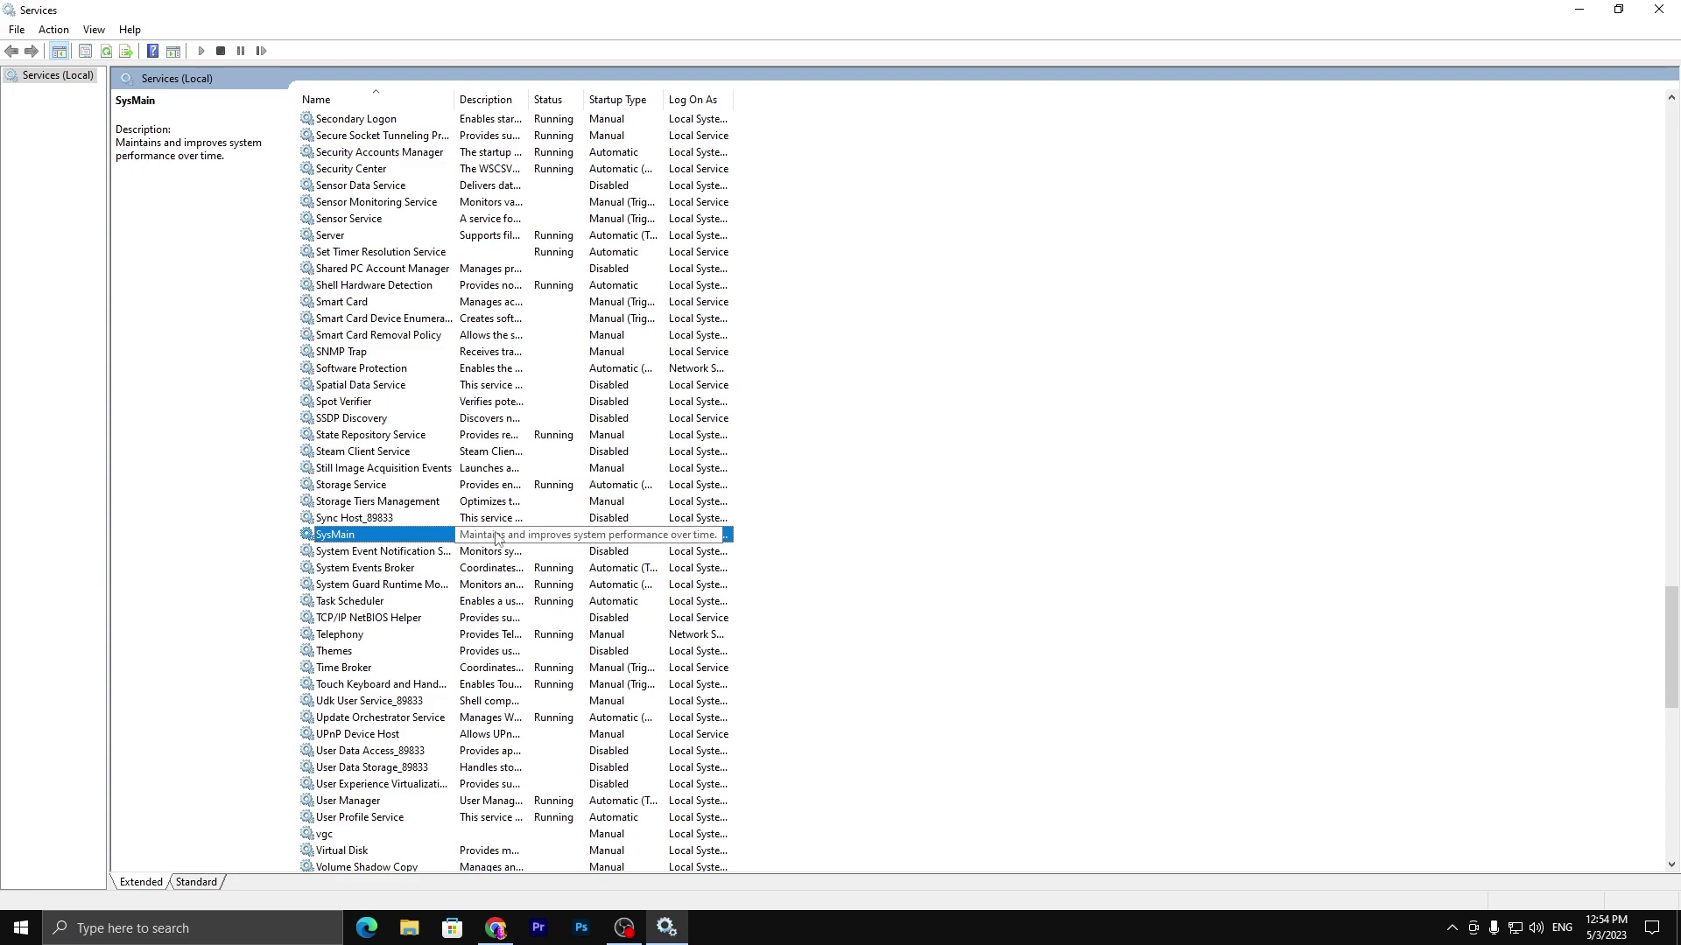
- Set SysMain's startup type to Disabled in its properties, confirm, and close Services
{"action": "right_click", "coordinate": [390, 535]}
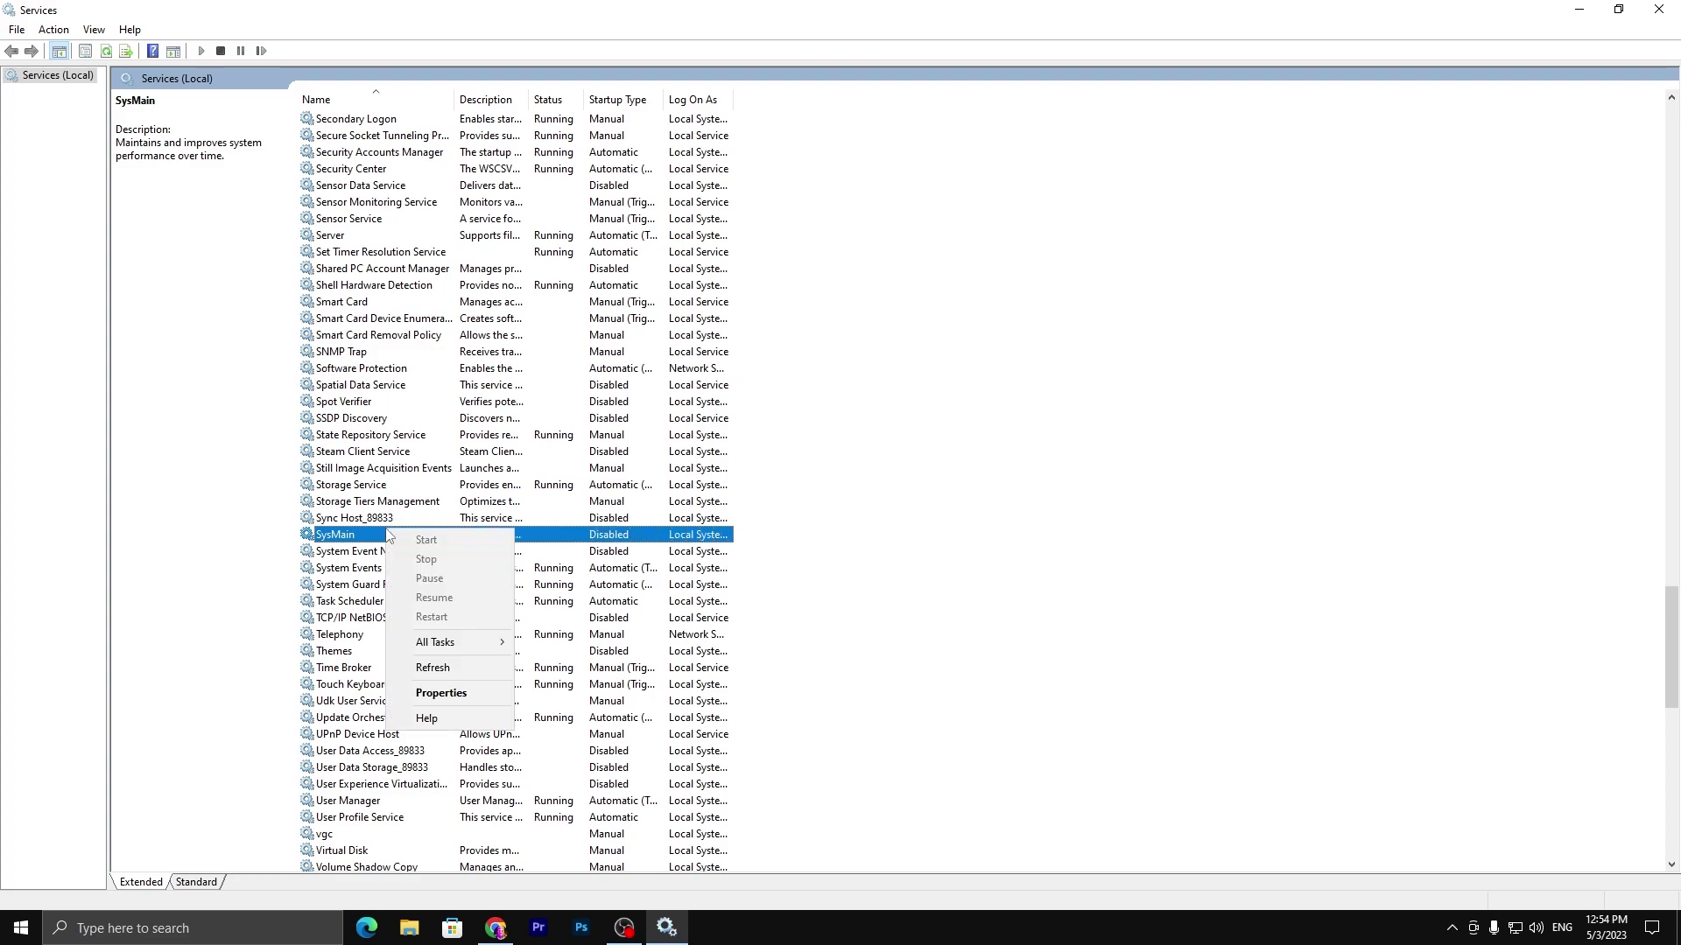
{"action": "left_click", "coordinate": [440, 693]}
{"action": "left_click", "coordinate": [824, 446]}
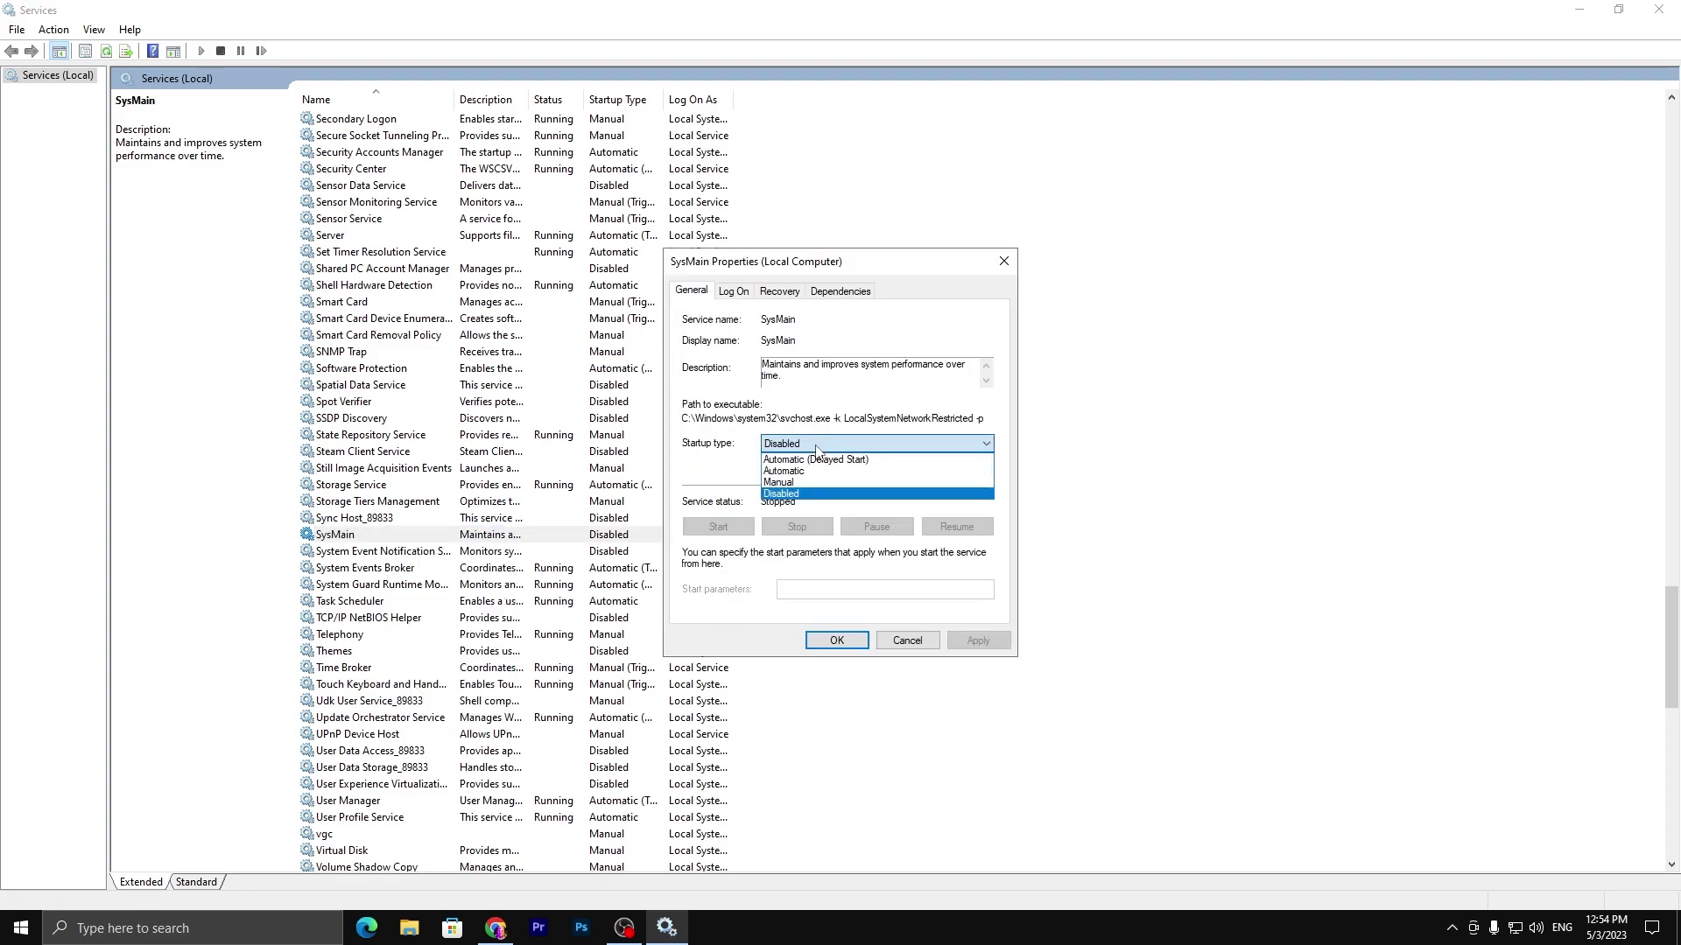
{"action": "left_click", "coordinate": [793, 495]}
{"action": "left_click", "coordinate": [978, 640]}
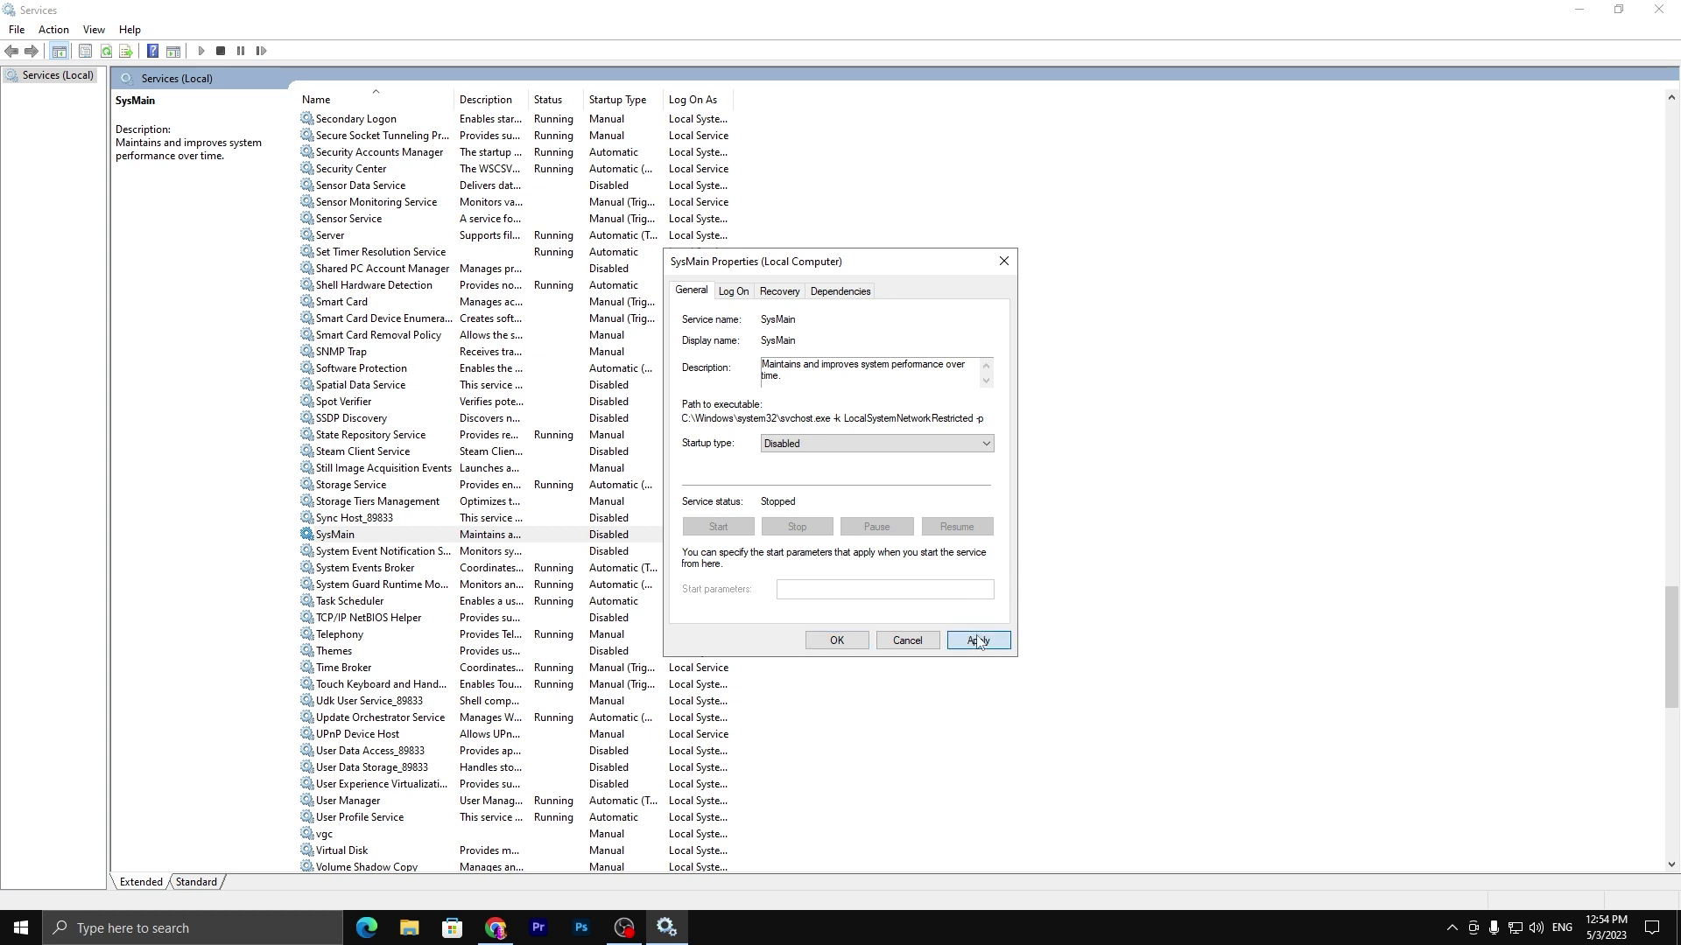
{"action": "left_click", "coordinate": [837, 640]}
{"action": "left_click", "coordinate": [1657, 9]}
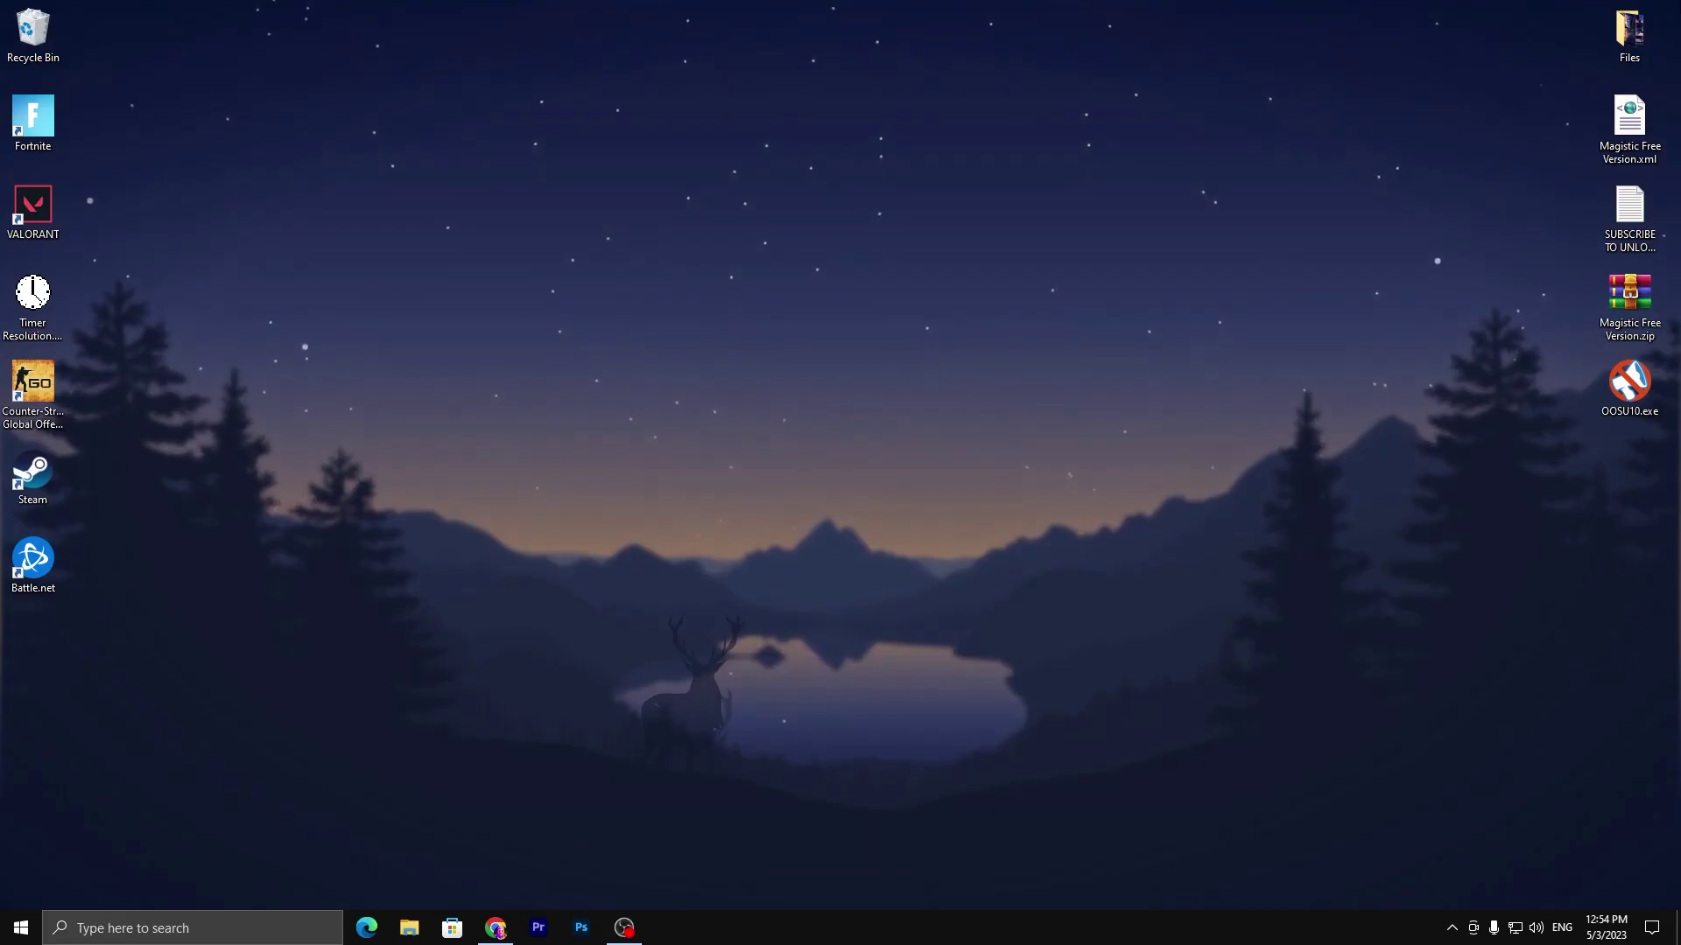